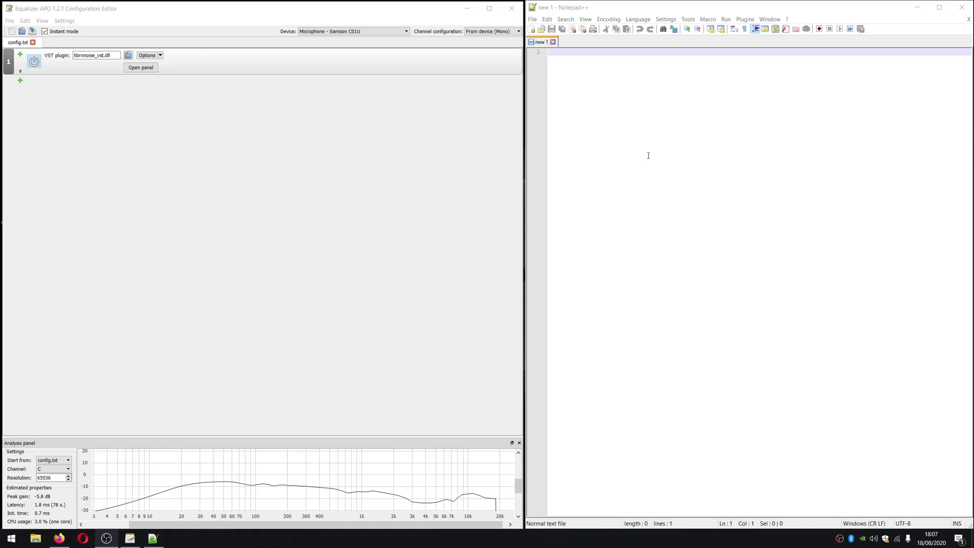
- Switch to the empty Notepad++ document beside the Equalizer APO editor
{"action": "left_click", "coordinate": [606, 84]}
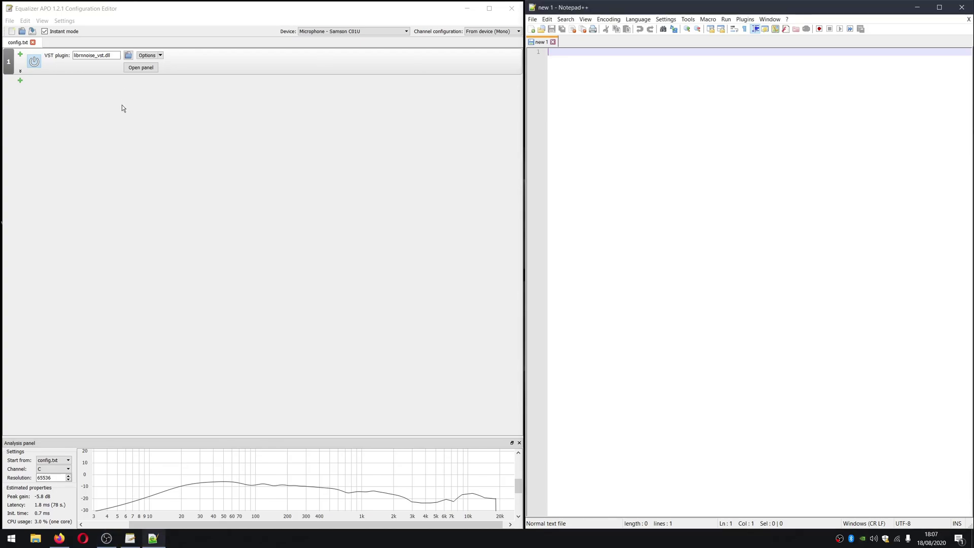
{"action": "left_click", "coordinate": [37, 64]}
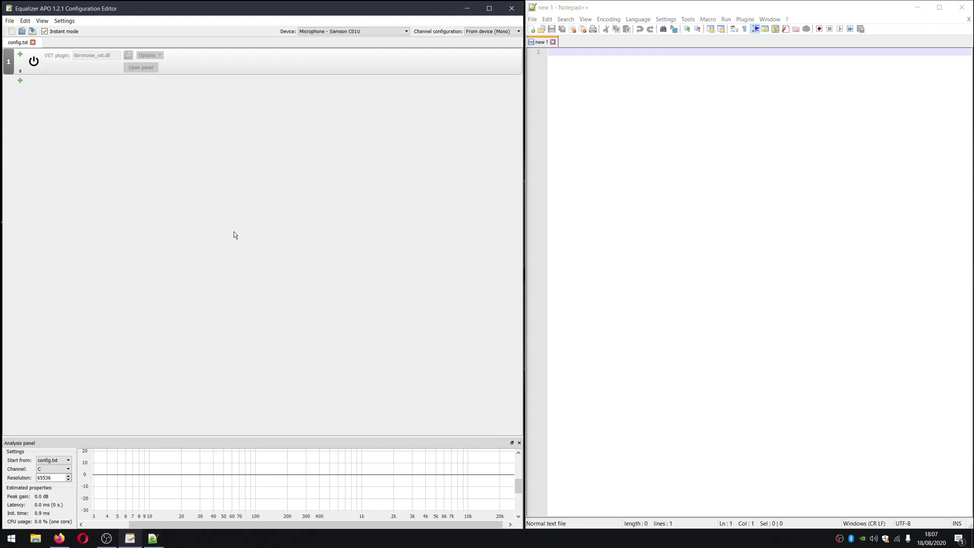
{"action": "left_click", "coordinate": [788, 121]}
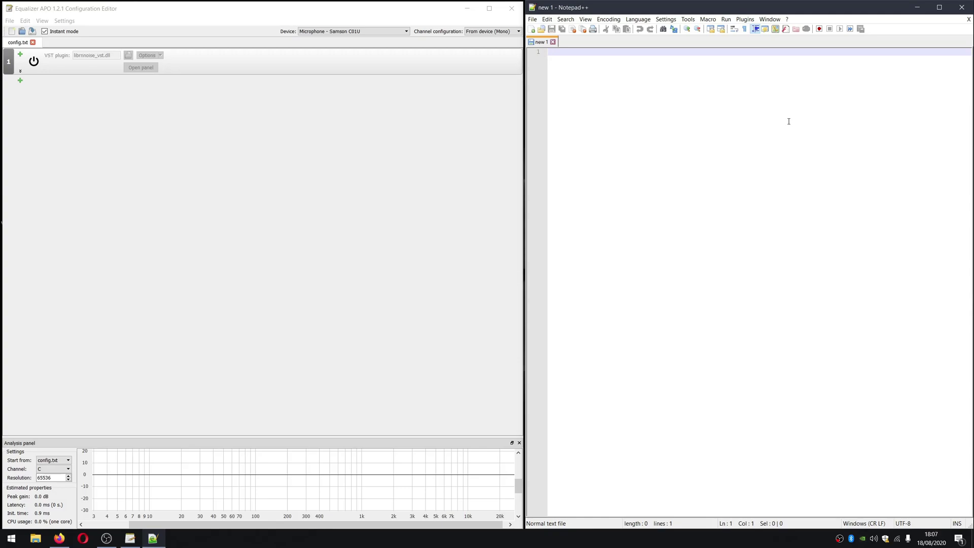
{"action": "type", "text": "dasoidsa oi"}
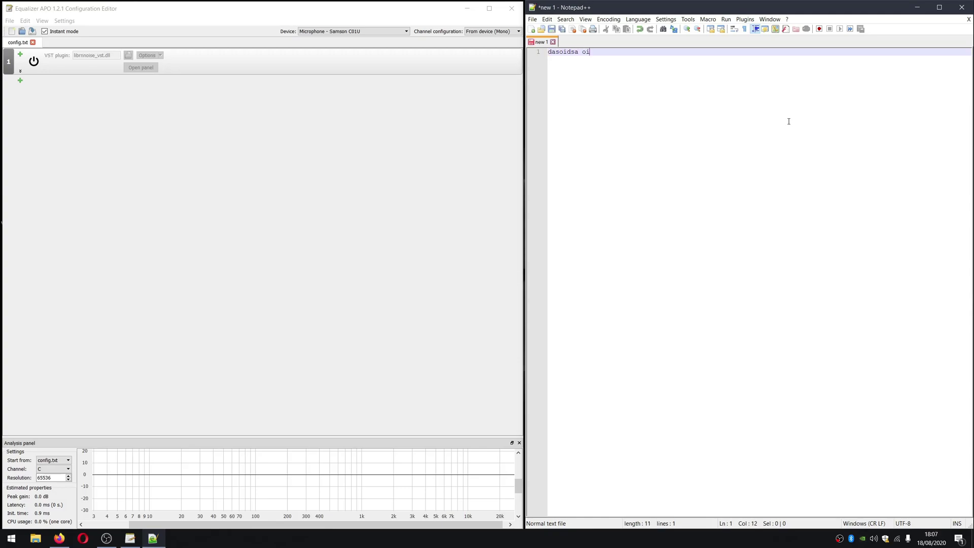
{"action": "type", "text": "asdfoihasfoiashf asdoiuhgfdoihgfdsig sdigodaifghsd"}
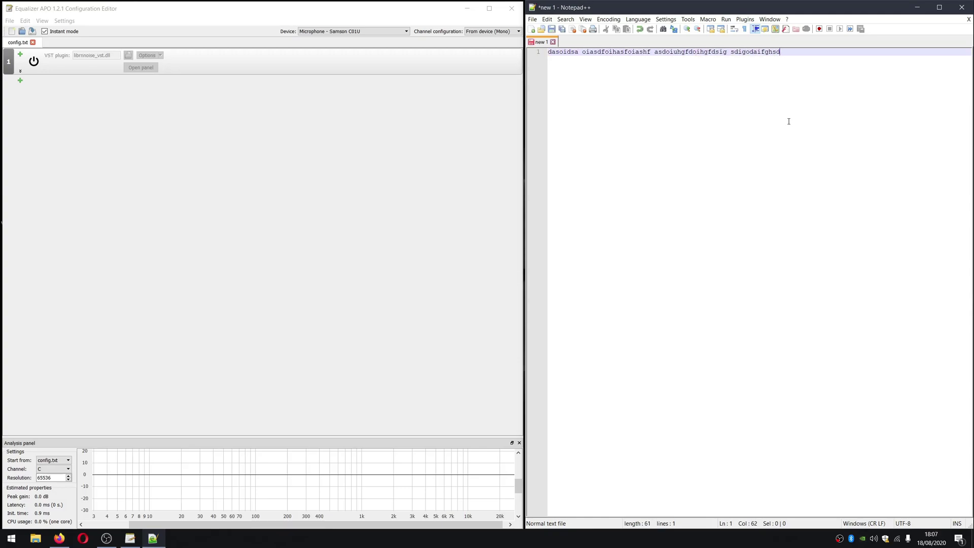
{"action": "type", "text": "ohdfoighdfoigdfoigh dfoidfhgoifdhgodif hdfoighdfogihfdoig hdfoi"}
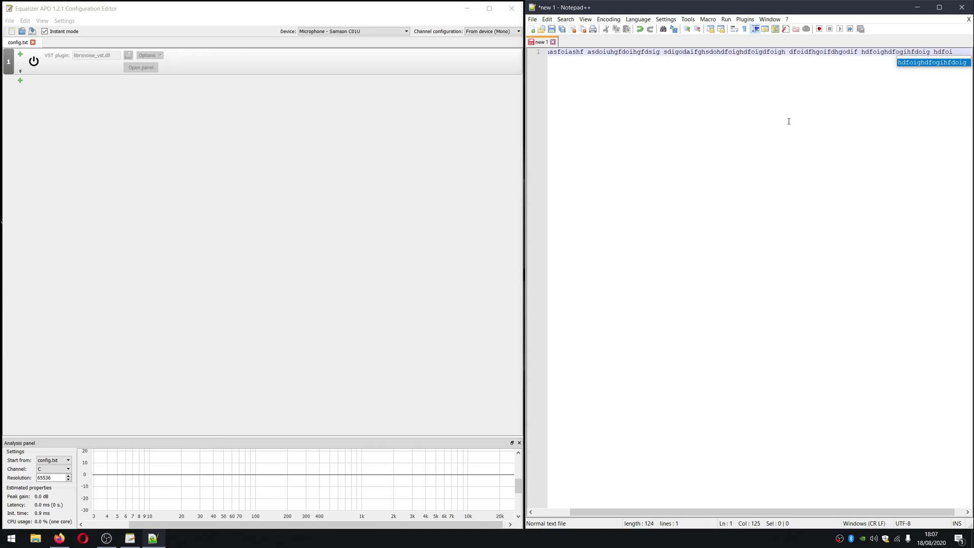
{"action": "key", "text": "ctrl+BackSpace"}
{"action": "key", "text": "ctrl+BackSpace"}
{"action": "key", "text": "ctrl+BackSpace"}
{"action": "key", "text": "ctrl+BackSpace"}
{"action": "key", "text": "ctrl+BackSpace"}
{"action": "key", "text": "ctrl+BackSpace"}
{"action": "key", "text": "ctrl+BackSpace"}
{"action": "key", "text": "ctrl+BackSpace"}
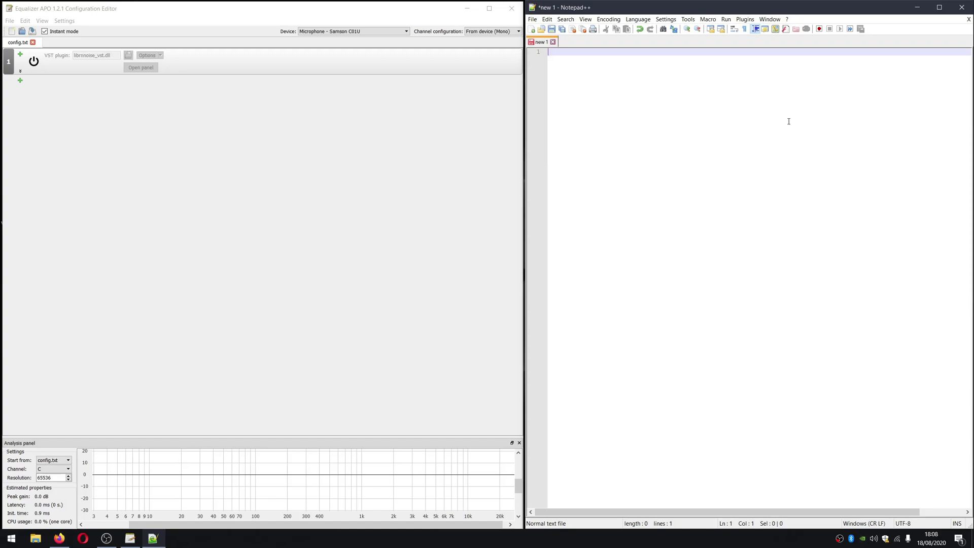
- Re-enable the librnnoise VST filter, then type test text in Notepad++ and clear it with Ctrl+Backspace
{"action": "left_click", "coordinate": [33, 61]}
{"action": "left_click", "coordinate": [659, 119]}
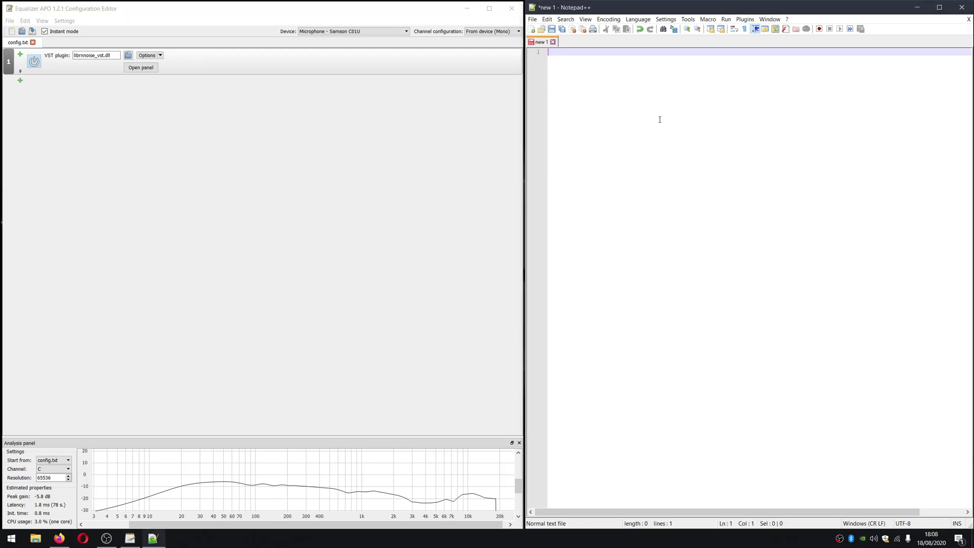
{"action": "type", "text": "fgdsjfhdsgfdsjhgfsdjhfgdsjhf"}
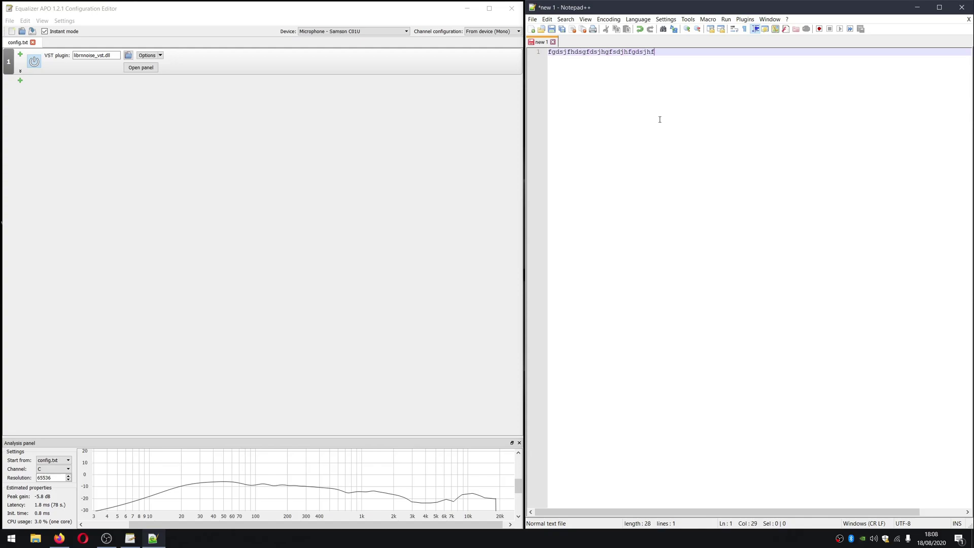
{"action": "type", "text": "g sdjhfgjsdhfgjdshfgdsjhf gjdshfgjsdhgfjsdh"}
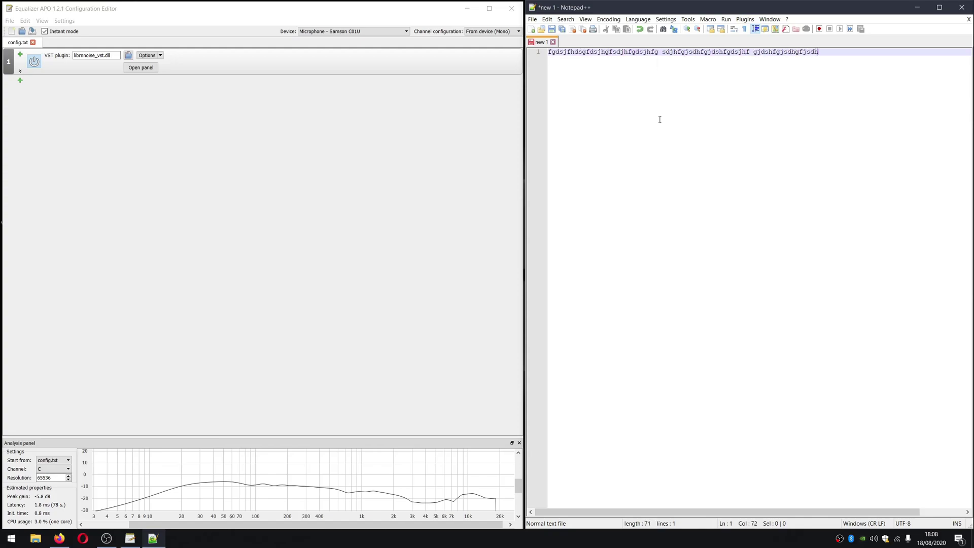
{"action": "type", "text": "gfjsdhgfjhsdg jhgdsjfhdsgjfhgsdjhg jdshfg"}
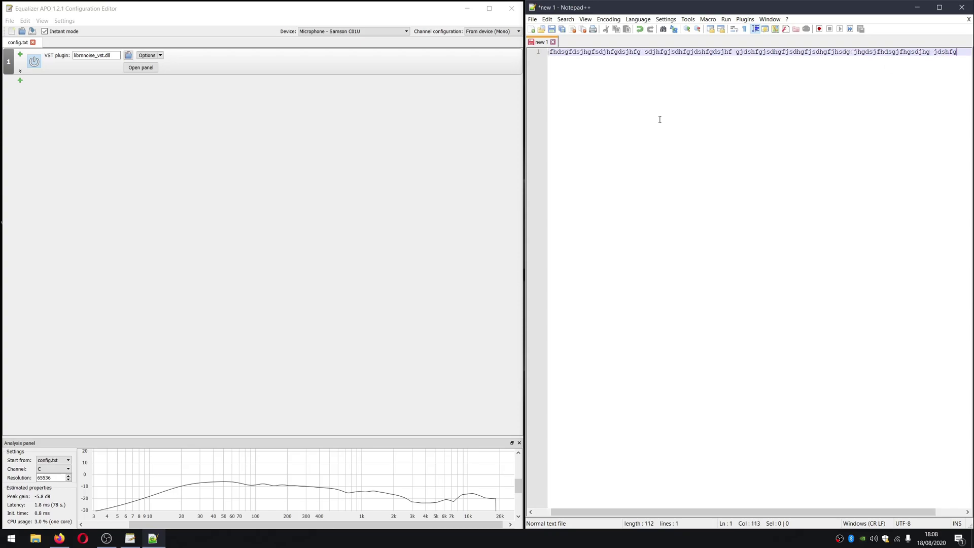
{"action": "type", "text": "sdjhfgjsdhf gsdjh"}
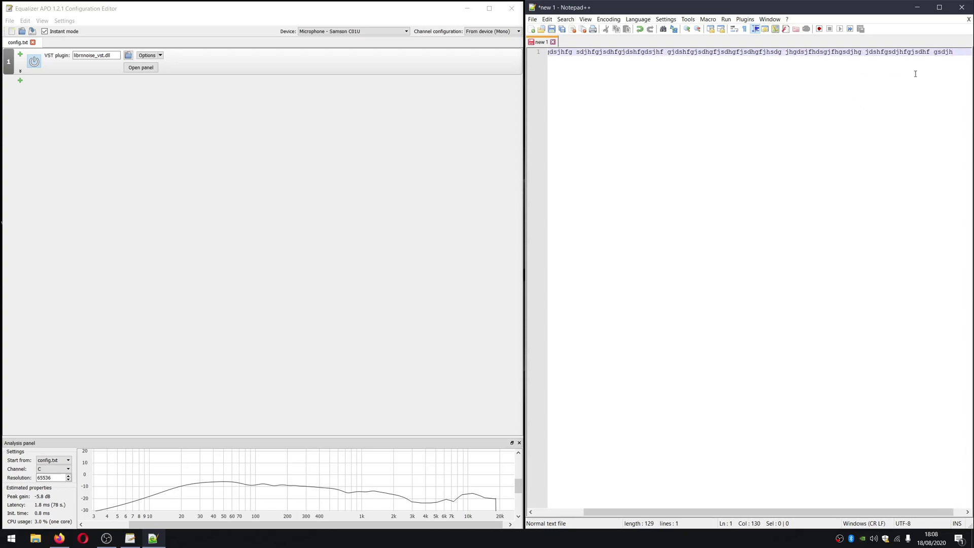
{"action": "key", "text": "ctrl+BackSpace"}
{"action": "key", "text": "ctrl+BackSpace"}
{"action": "key", "text": "ctrl+BackSpace"}
{"action": "key", "text": "ctrl+BackSpace"}
{"action": "key", "text": "ctrl+BackSpace"}
{"action": "key", "text": "ctrl+BackSpace"}
{"action": "key", "text": "ctrl+BackSpace"}
{"action": "key", "text": "ctrl+BackSpace"}
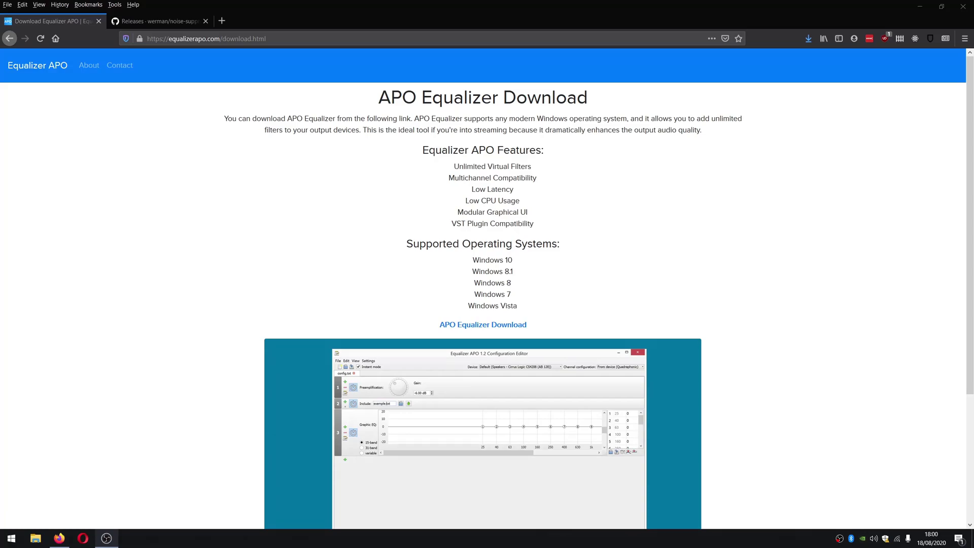
- Download EqualizerAPO64-1.2.1.zip and save it to the Desktop
{"action": "left_click", "coordinate": [480, 324]}
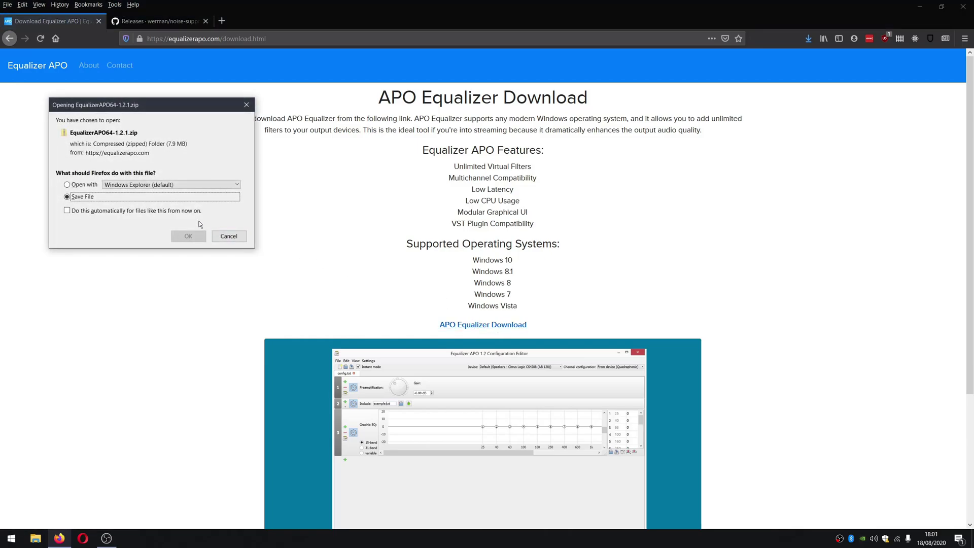
{"action": "left_click", "coordinate": [189, 237]}
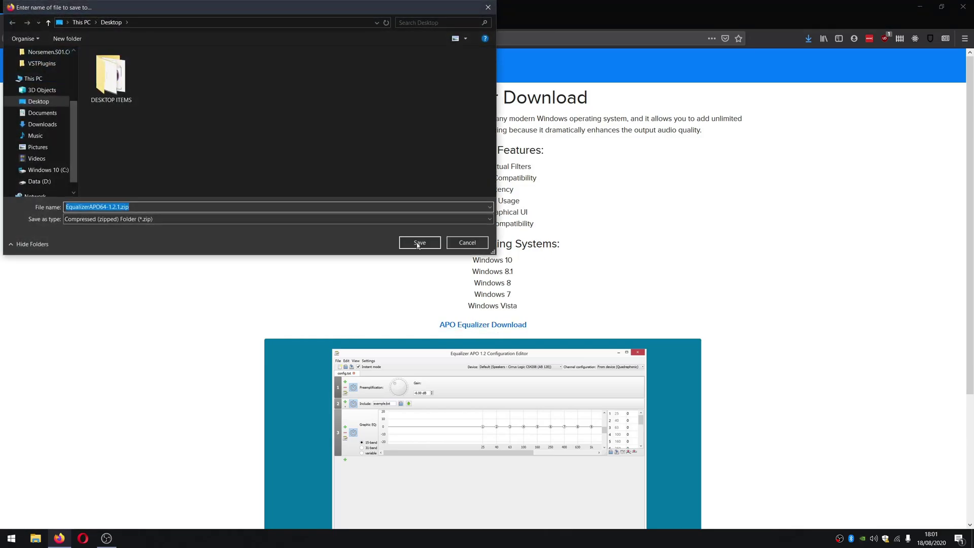
{"action": "left_click", "coordinate": [426, 244]}
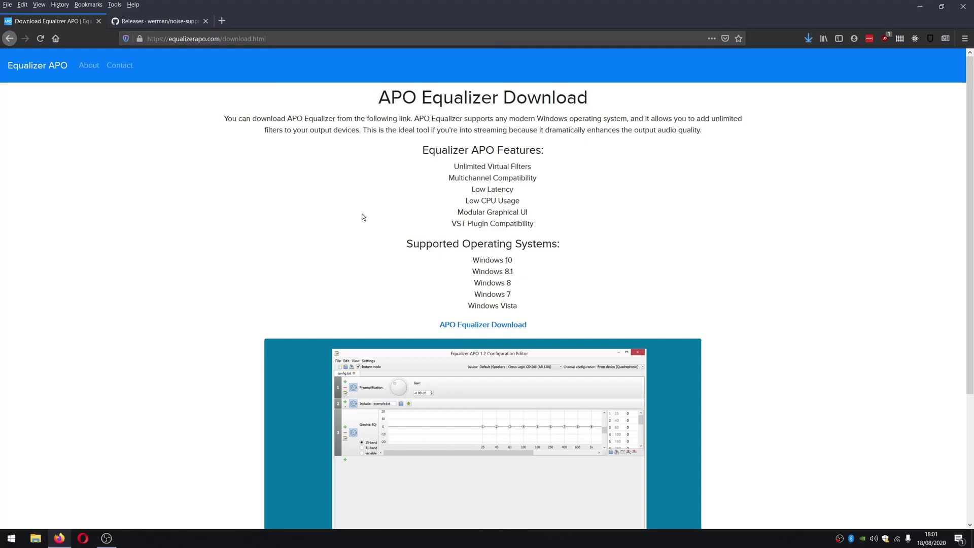
- From the GitHub releases page, save windows_rnnoise_bin_x64.zip to the Desktop
{"action": "left_click", "coordinate": [153, 22]}
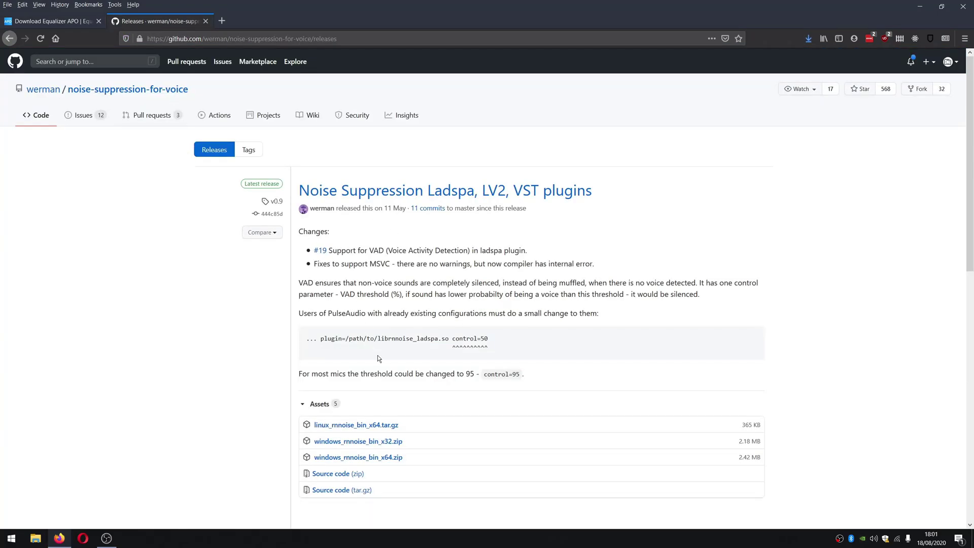
{"action": "left_click", "coordinate": [383, 458]}
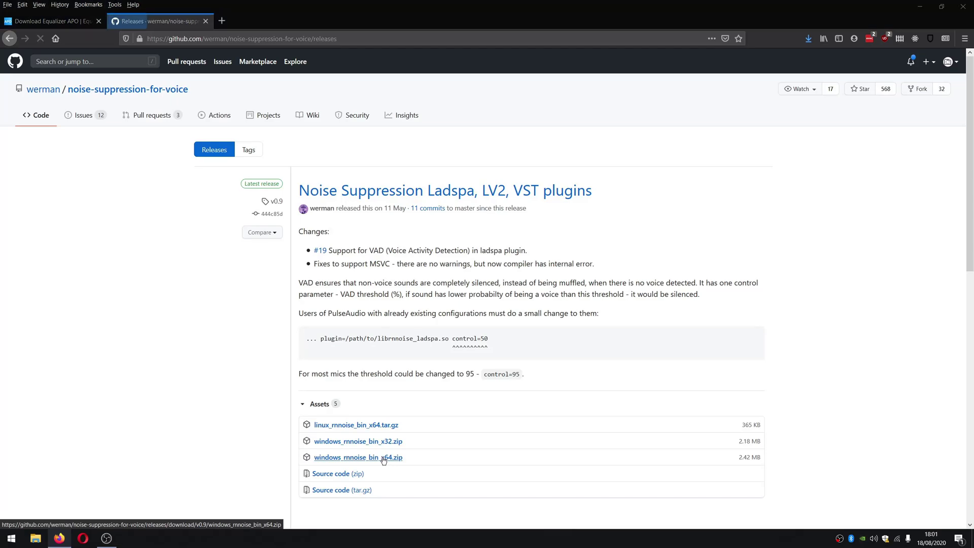
{"action": "left_click", "coordinate": [186, 226]}
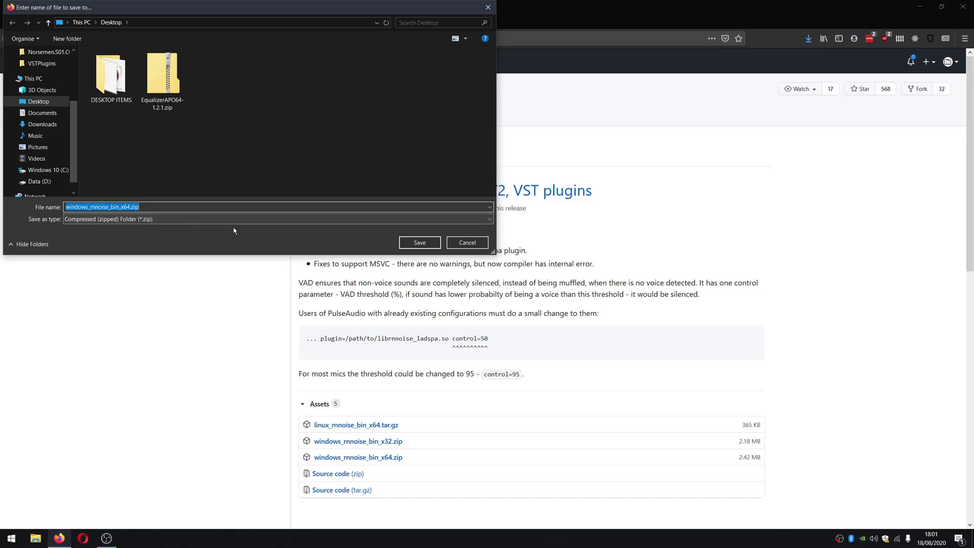
{"action": "left_click", "coordinate": [419, 243]}
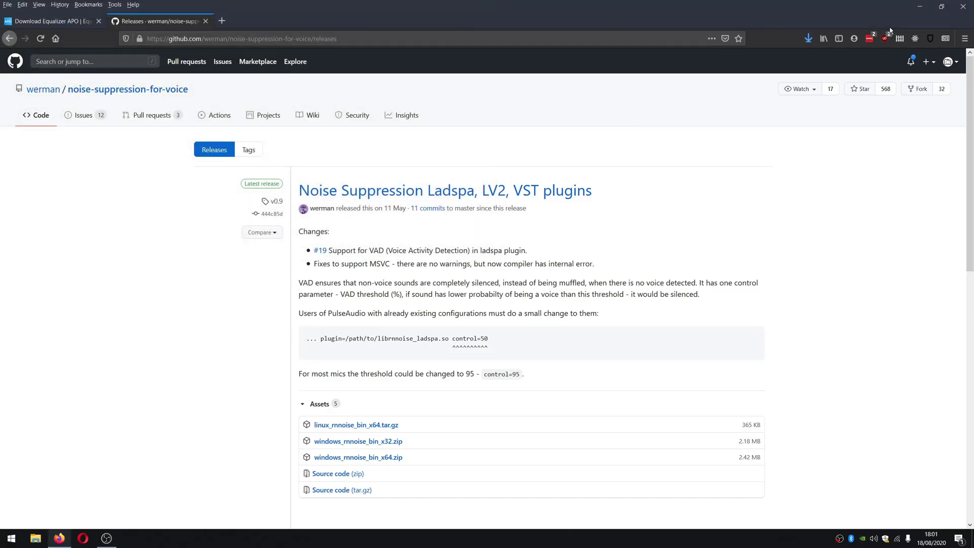
- Extract the Equalizer APO zip to the Desktop without opening the extracted files
{"action": "left_click", "coordinate": [918, 9]}
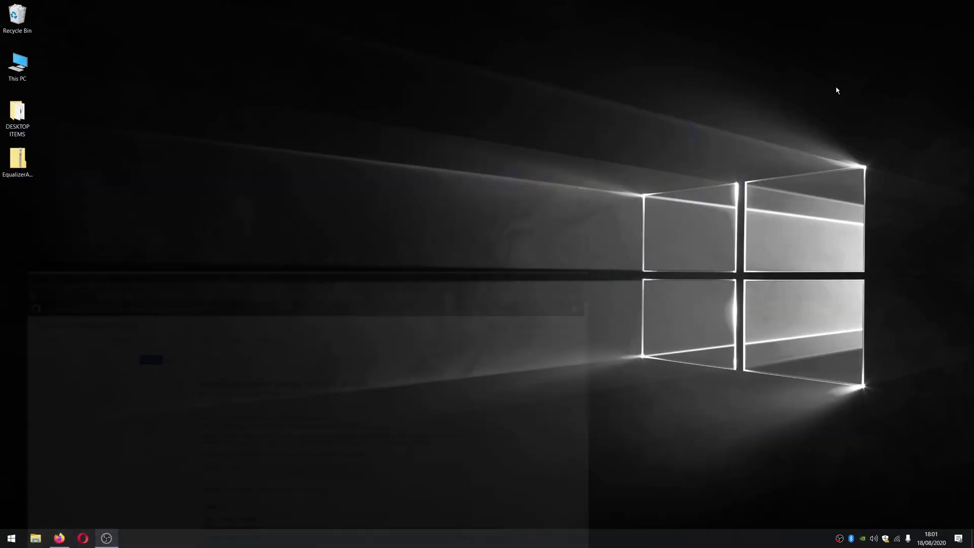
{"action": "right_click", "coordinate": [22, 162]}
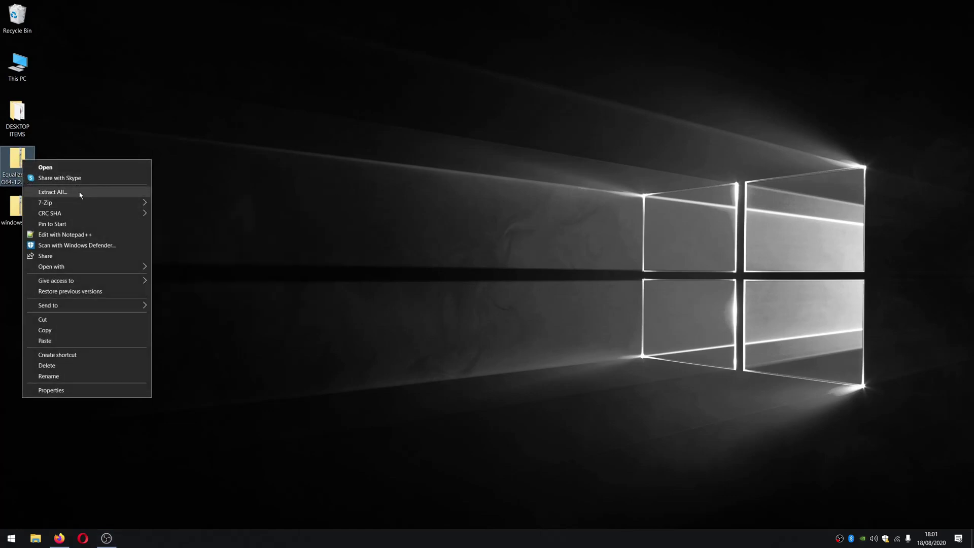
{"action": "left_click", "coordinate": [79, 192]}
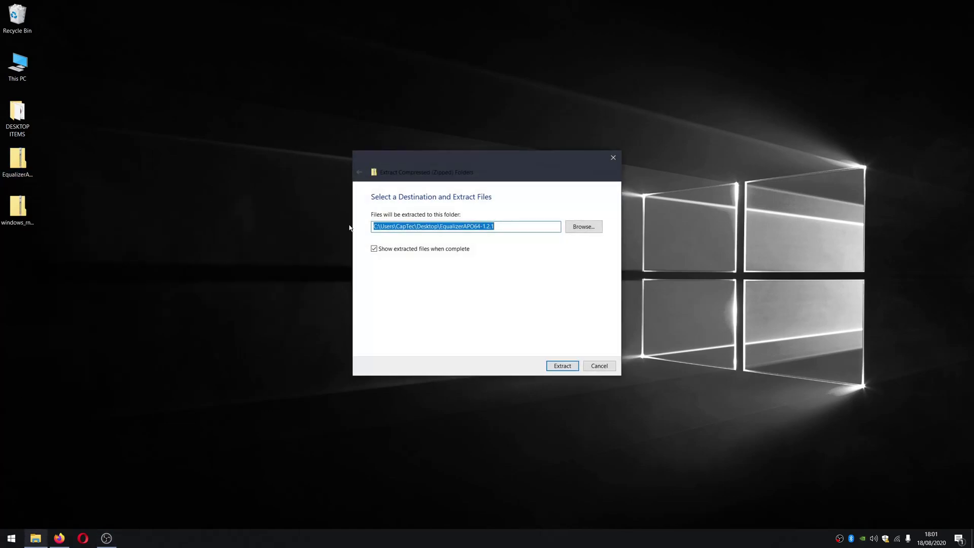
{"action": "left_click", "coordinate": [416, 248]}
{"action": "left_click", "coordinate": [564, 366]}
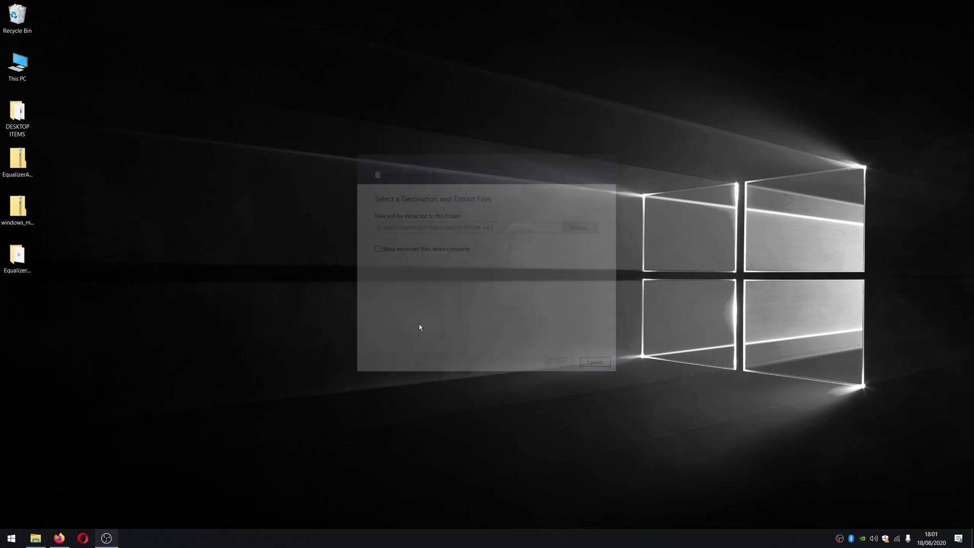
- Extract windows_rnnoise_bin_x64.zip to the Desktop
{"action": "left_click", "coordinate": [22, 217]}
{"action": "right_click", "coordinate": [22, 216]}
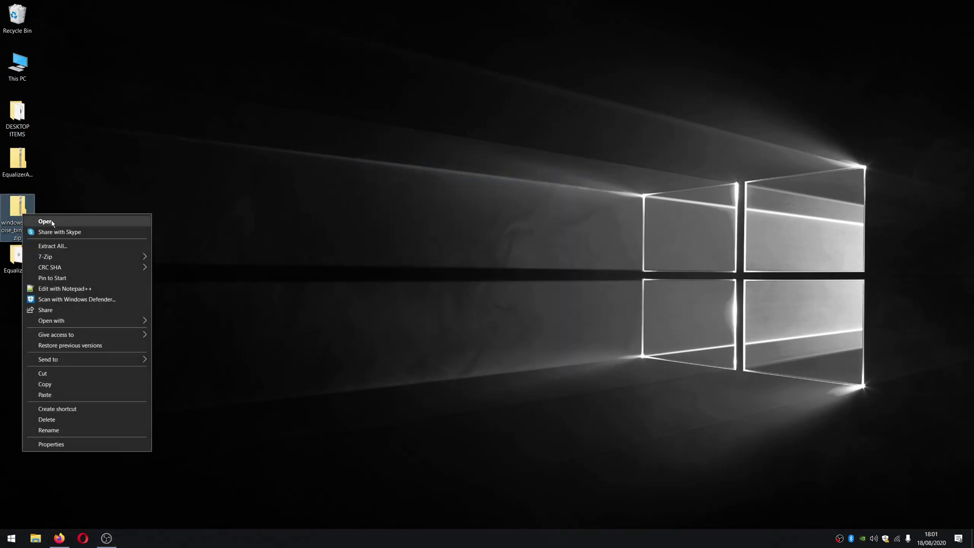
{"action": "left_click", "coordinate": [69, 246]}
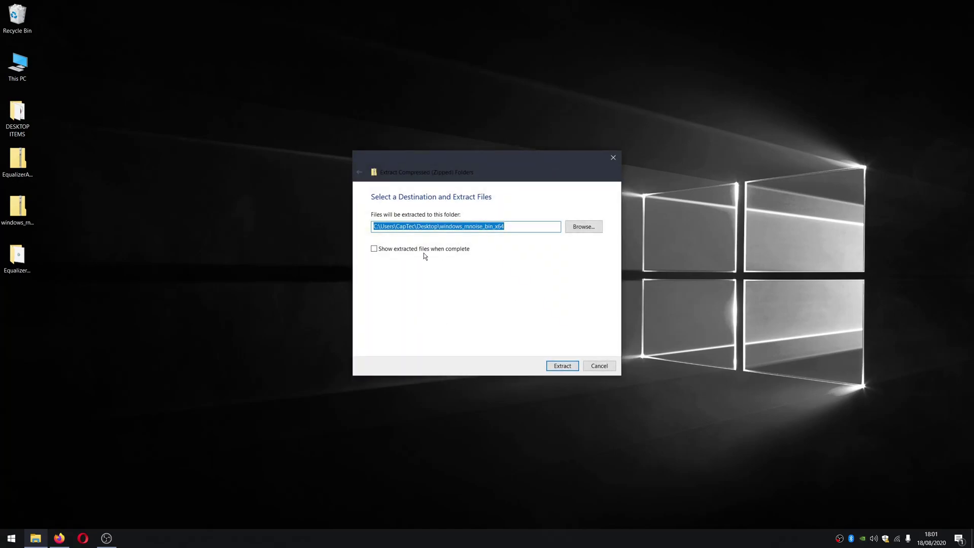
{"action": "left_click", "coordinate": [563, 366]}
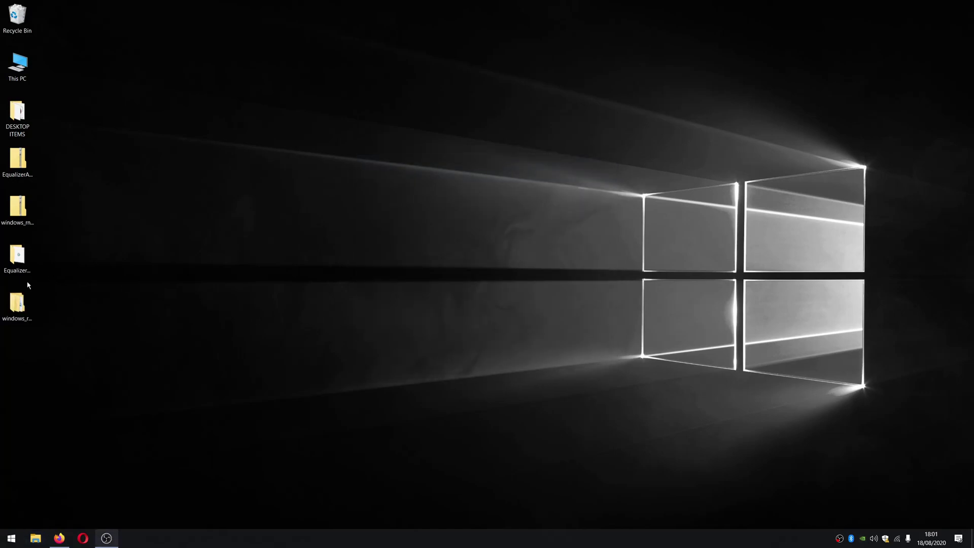
- Run EqualizerAPO64-1.2.1.exe, accept the license and install to the default location
{"action": "double_click", "coordinate": [17, 256]}
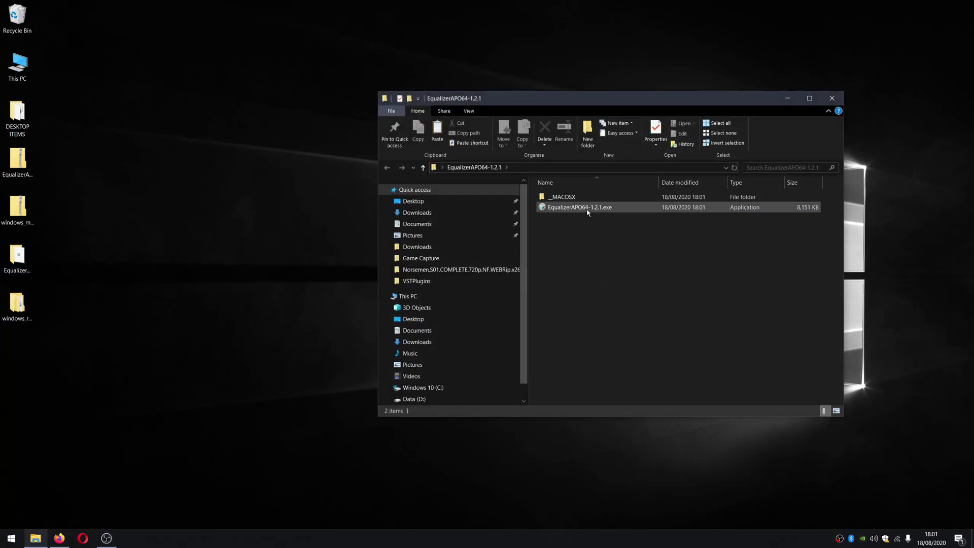
{"action": "double_click", "coordinate": [587, 208]}
{"action": "left_click", "coordinate": [553, 345]}
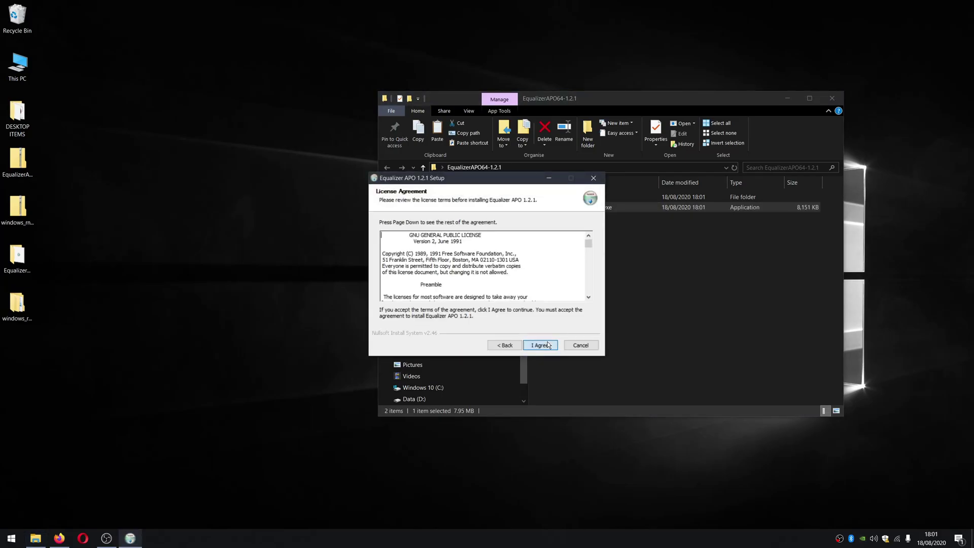
{"action": "left_click", "coordinate": [544, 345]}
{"action": "left_click", "coordinate": [542, 345]}
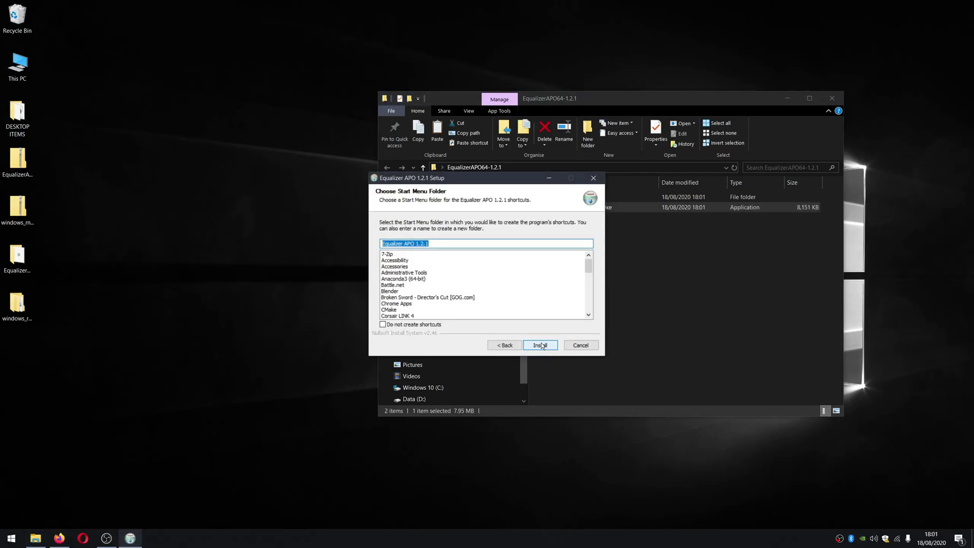
{"action": "left_click", "coordinate": [541, 344]}
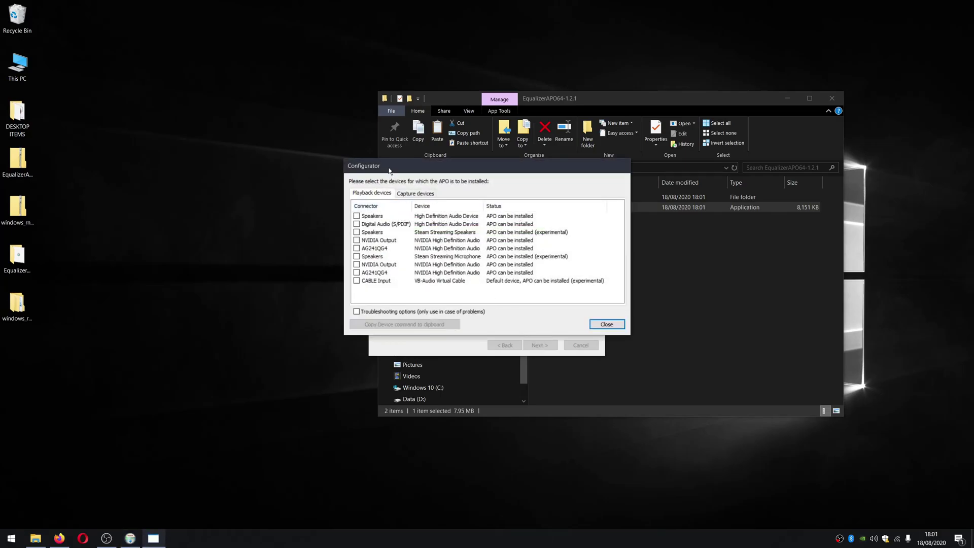
- Keep APO enabled for the Samson C01U capture device, finish setup with manual reboot, close the folder
{"action": "left_click_drag", "start_coordinate": [390, 171], "coordinate": [295, 190]}
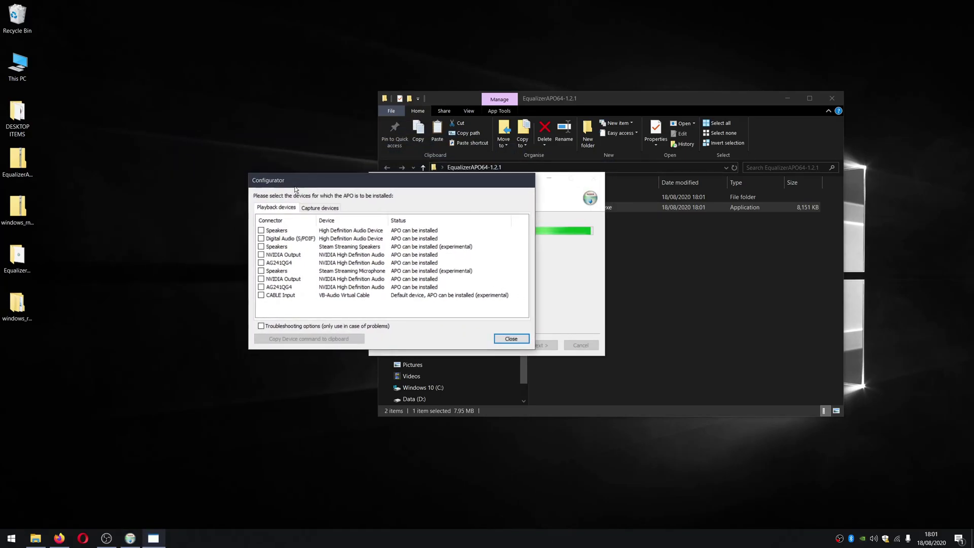
{"action": "left_click", "coordinate": [317, 207]}
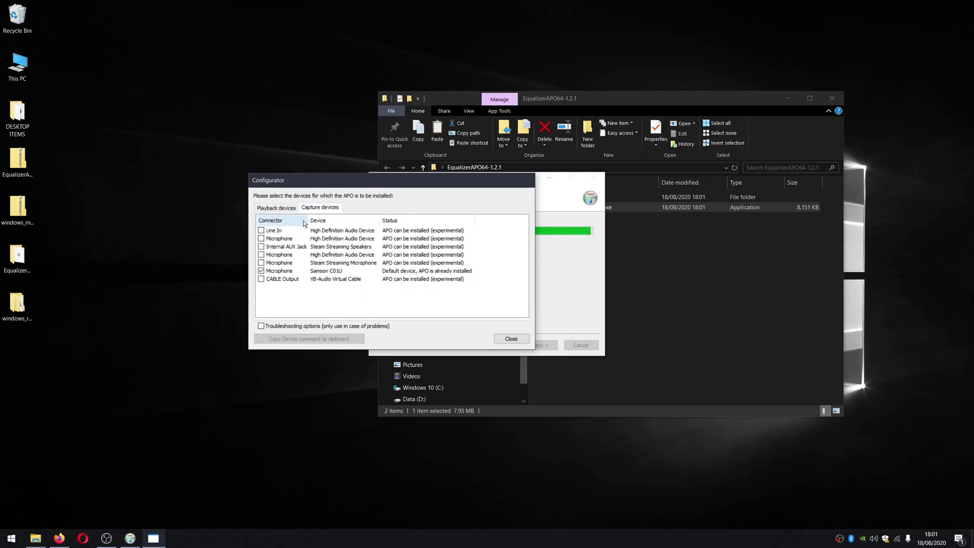
{"action": "left_click", "coordinate": [261, 271]}
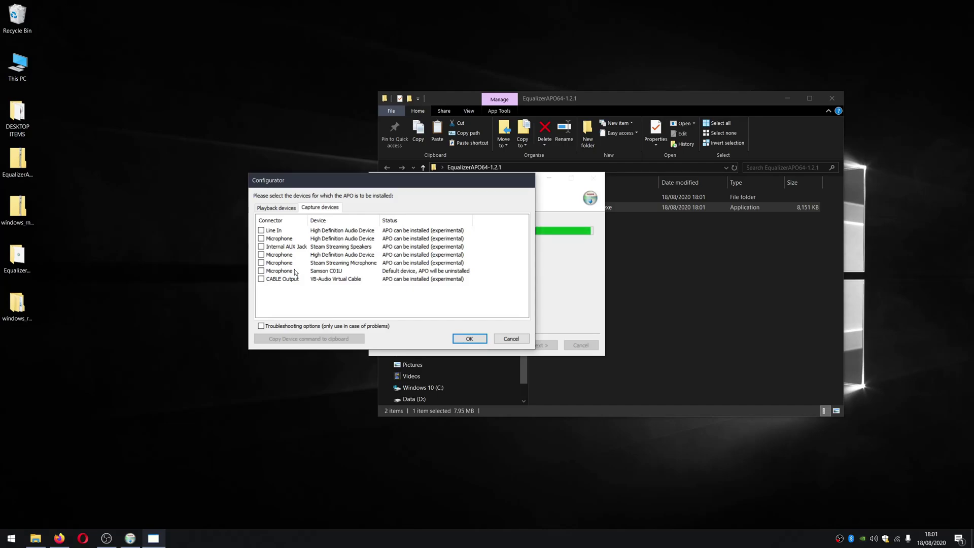
{"action": "left_click", "coordinate": [260, 271]}
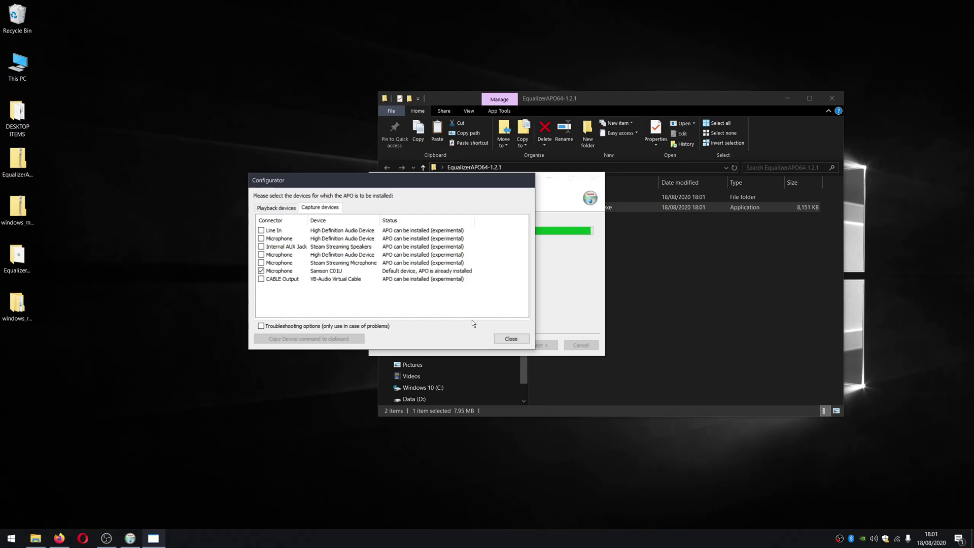
{"action": "left_click", "coordinate": [510, 338]}
{"action": "left_click", "coordinate": [549, 303]}
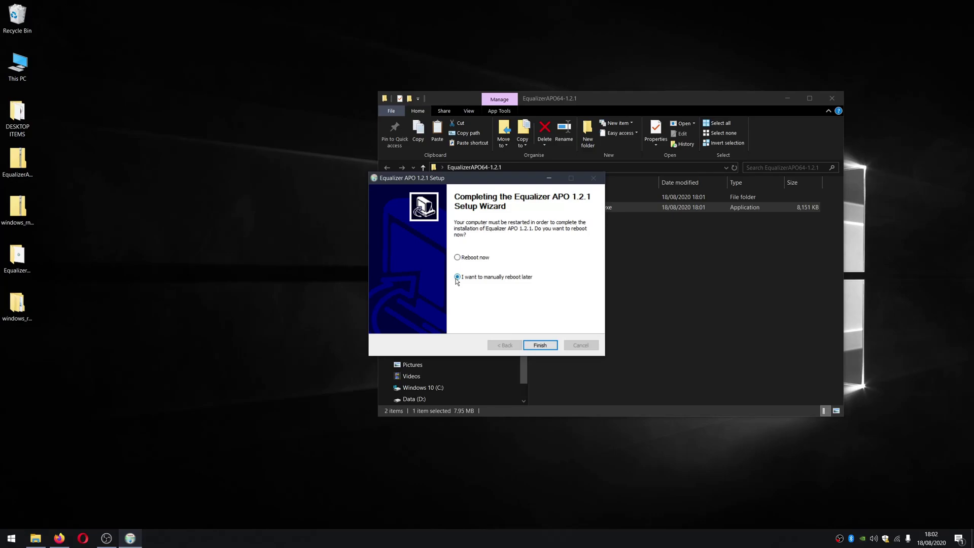
{"action": "left_click", "coordinate": [536, 345]}
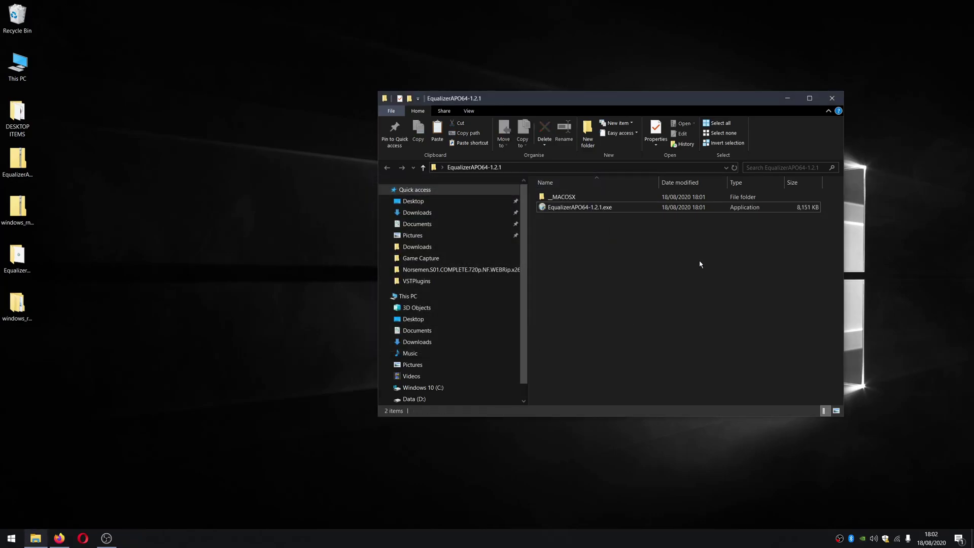
{"action": "left_click", "coordinate": [832, 98]}
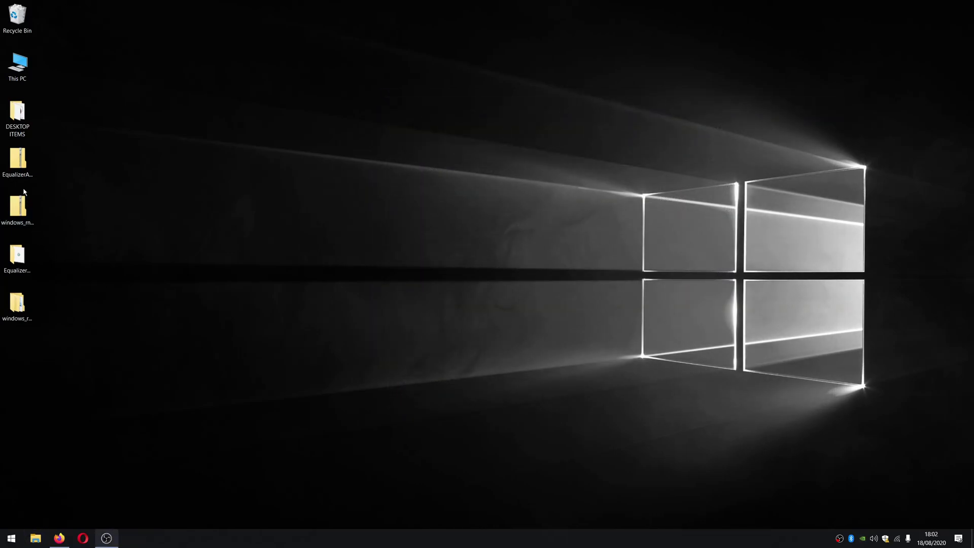
- Copy librnnoise_vst.dll from the windows_rnnoise_bin_x64 bin\vst folder
{"action": "left_click", "coordinate": [19, 312]}
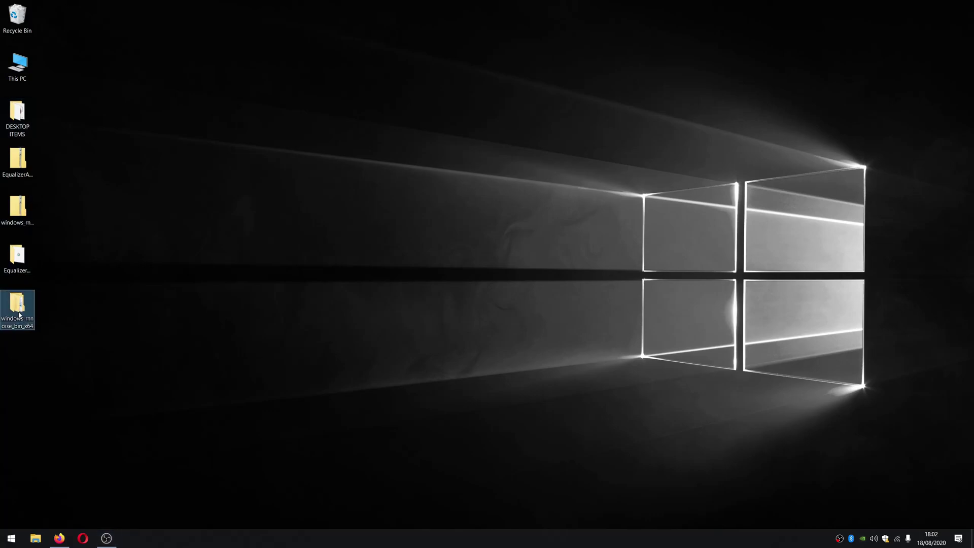
{"action": "double_click", "coordinate": [20, 315]}
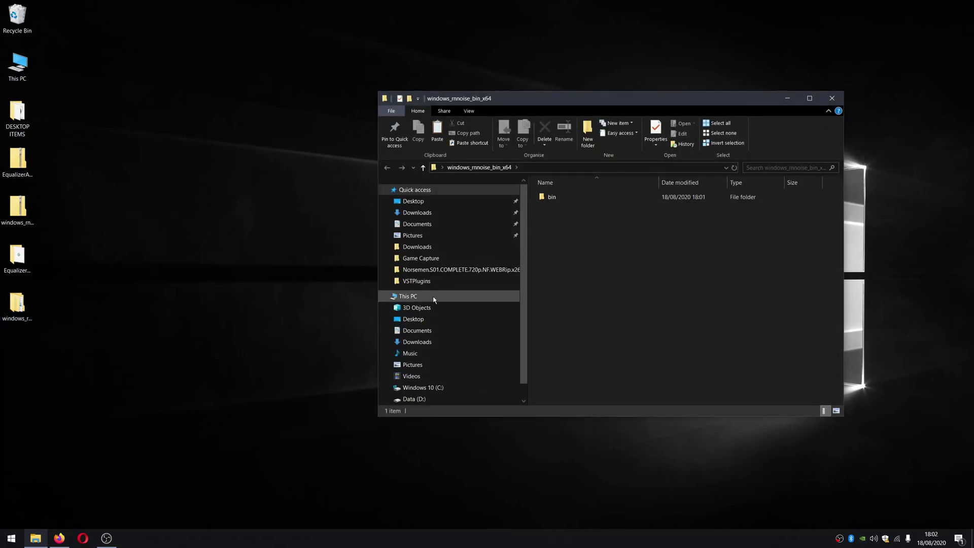
{"action": "double_click", "coordinate": [560, 203]}
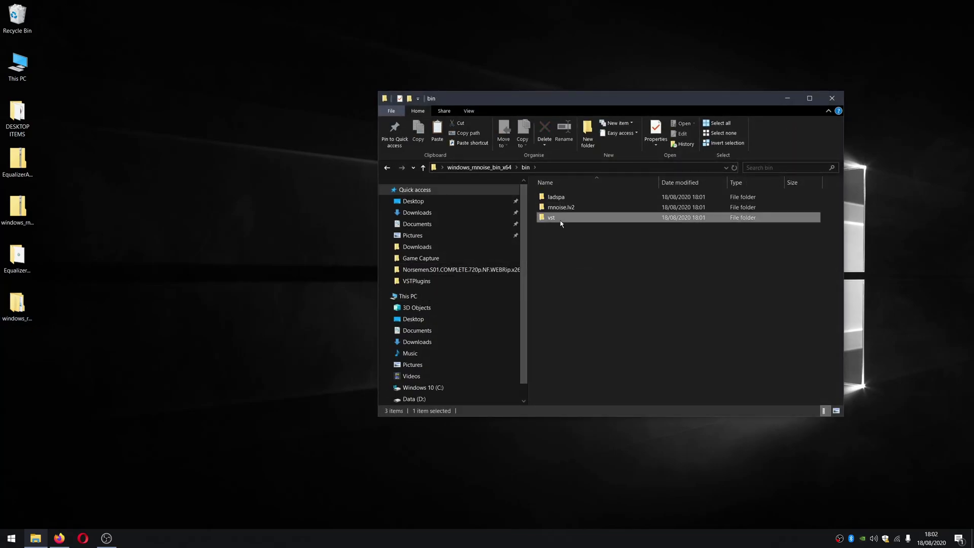
{"action": "double_click", "coordinate": [558, 217]}
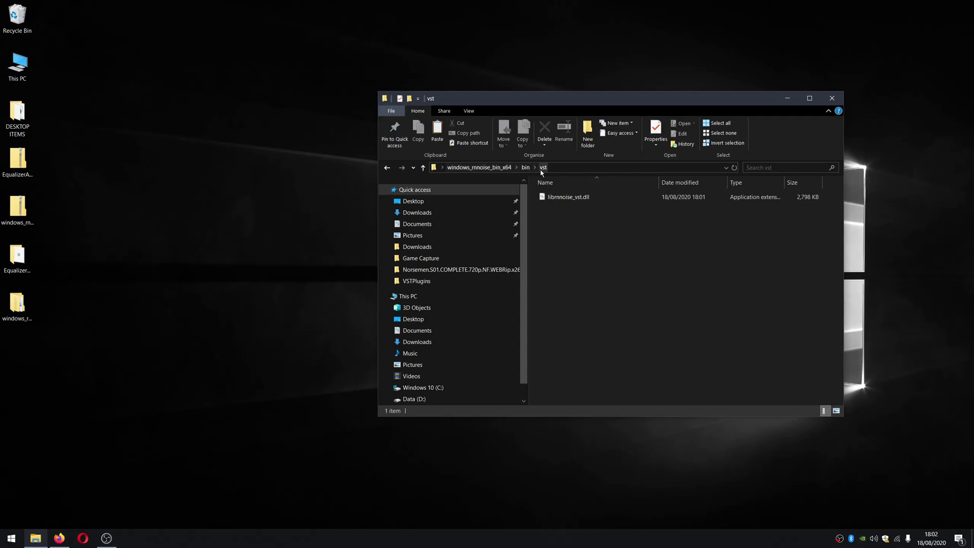
{"action": "left_click", "coordinate": [555, 199]}
{"action": "right_click", "coordinate": [555, 199]}
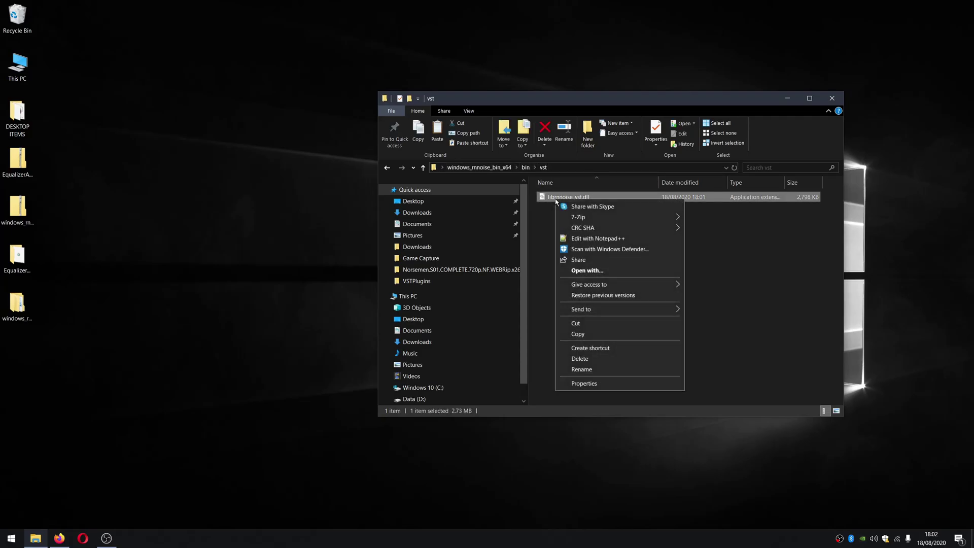
{"action": "left_click", "coordinate": [587, 334]}
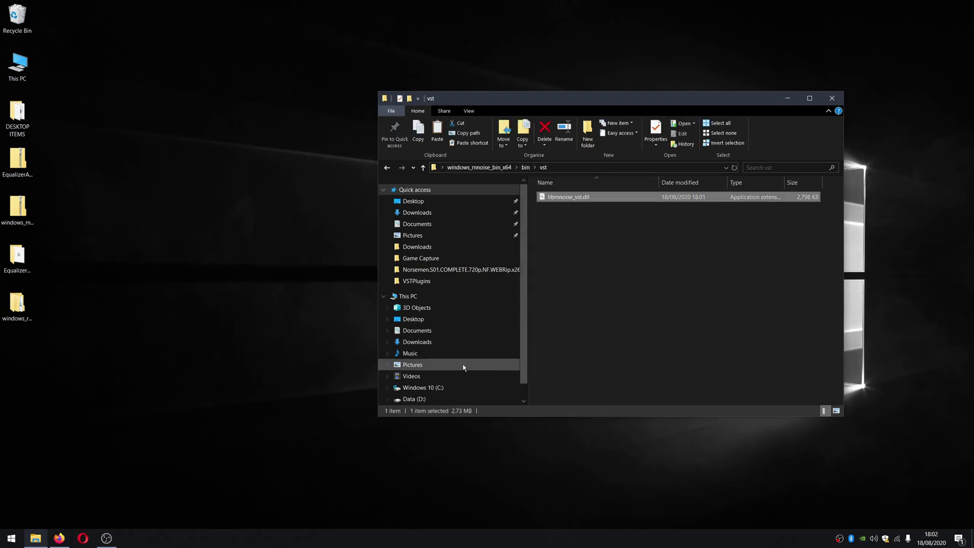
- Paste librnnoise_vst.dll into C:\Program Files\EqualizerAPO\VSTPlugins with administrator permission
{"action": "left_click", "coordinate": [439, 388]}
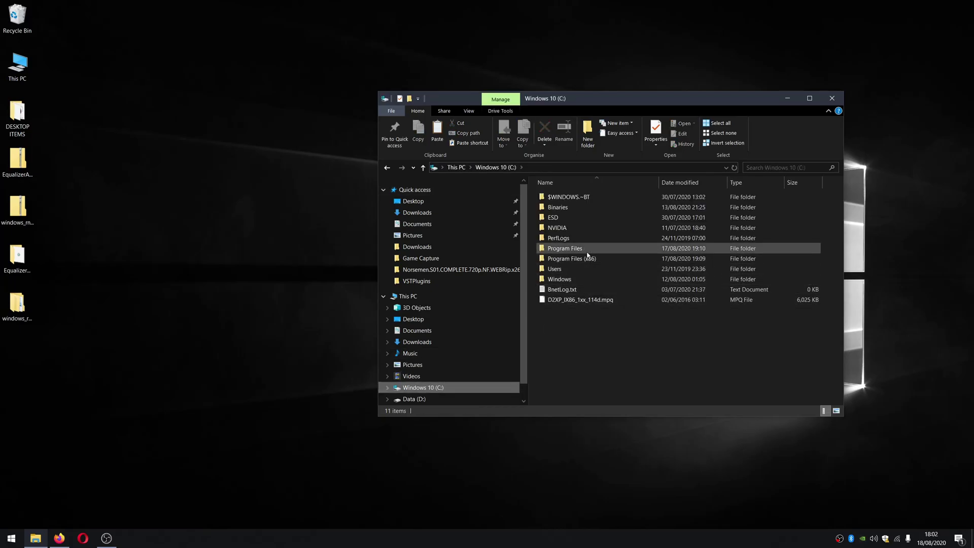
{"action": "left_click", "coordinate": [584, 250]}
{"action": "double_click", "coordinate": [584, 250]}
{"action": "double_click", "coordinate": [564, 268]}
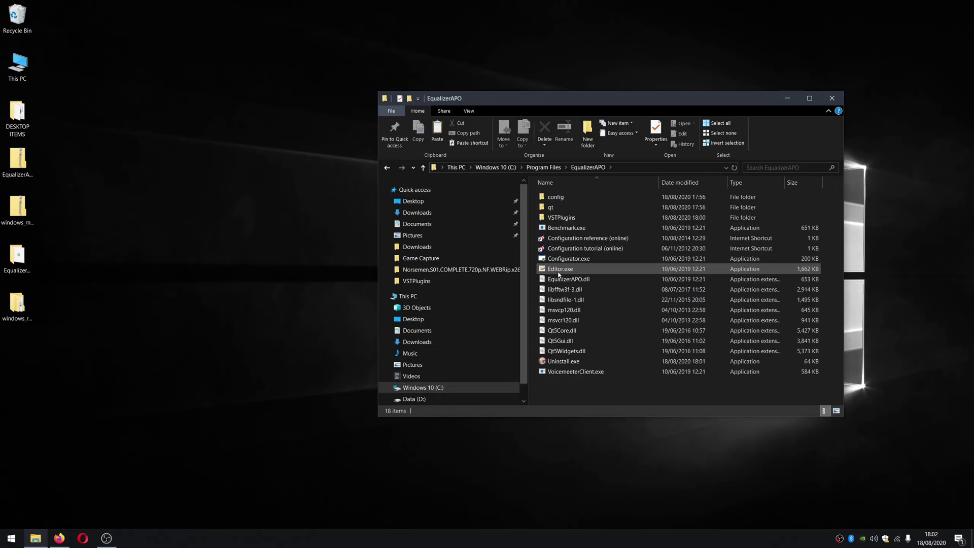
{"action": "double_click", "coordinate": [563, 217]}
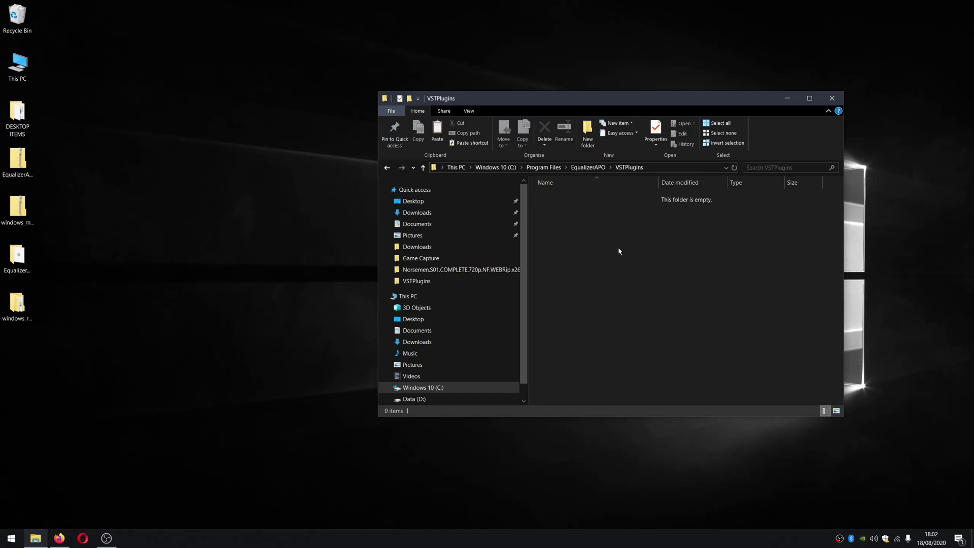
{"action": "right_click", "coordinate": [582, 254]}
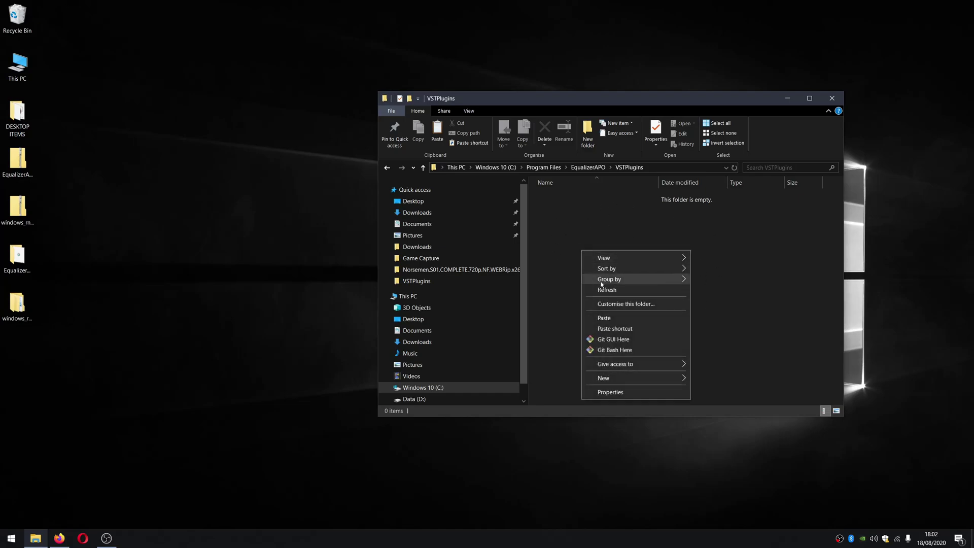
{"action": "left_click", "coordinate": [615, 316]}
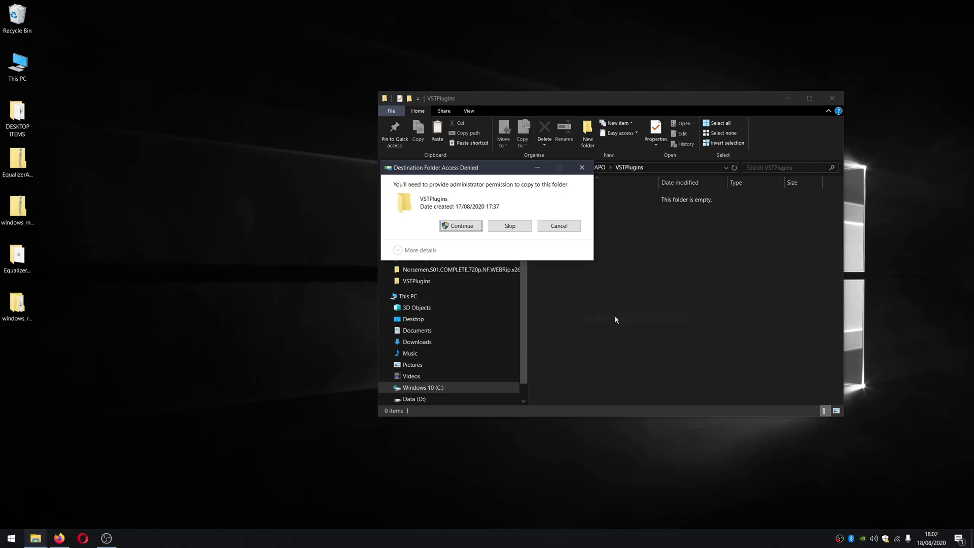
{"action": "left_click", "coordinate": [469, 227]}
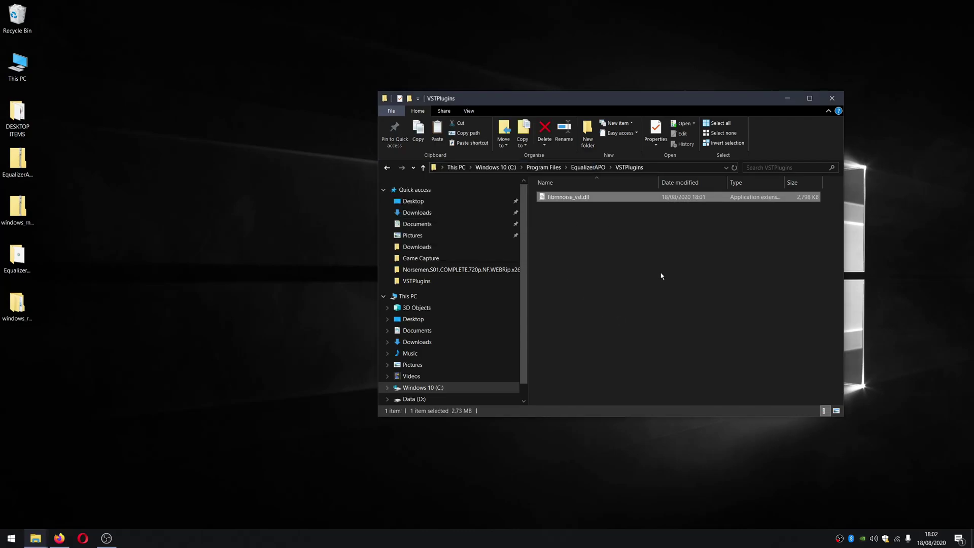
{"action": "left_click", "coordinate": [688, 250]}
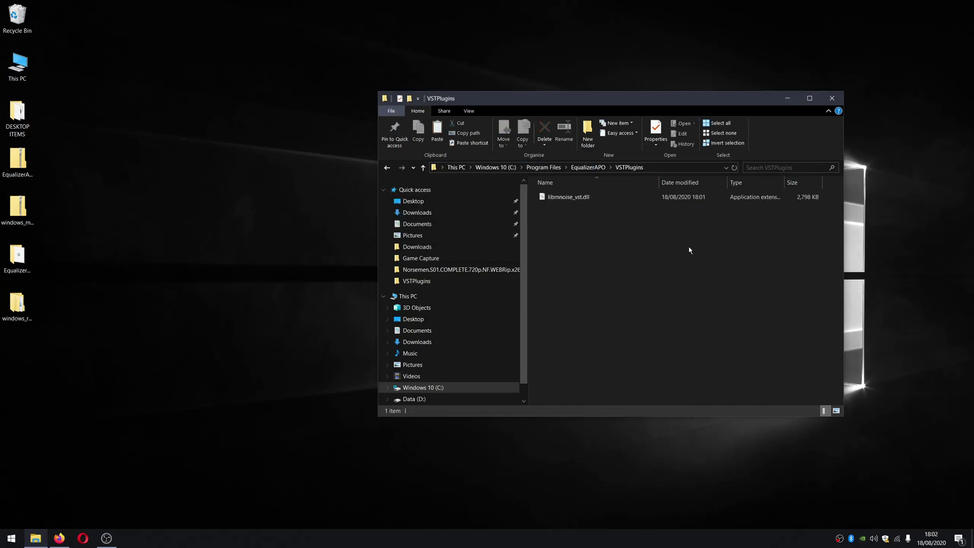
- Close the VSTPlugins window and expand Equalizer APO 1.2.1 in the Start menu's All Programs
{"action": "left_click", "coordinate": [832, 98]}
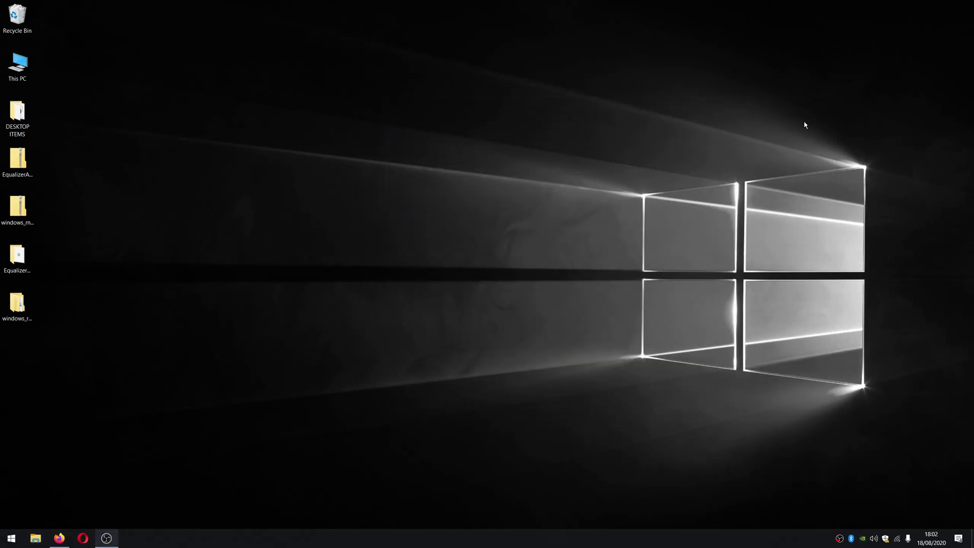
{"action": "left_click", "coordinate": [11, 537]}
{"action": "left_click", "coordinate": [30, 501]}
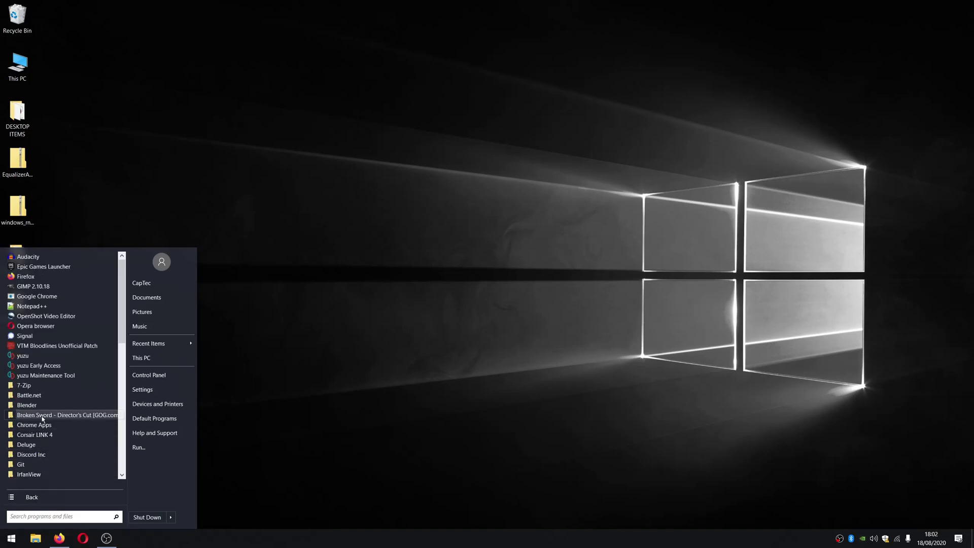
{"action": "scroll", "coordinate": [44, 446], "scroll_direction": "down", "scroll_amount": 3}
{"action": "scroll", "coordinate": [44, 454], "scroll_direction": "down", "scroll_amount": 4}
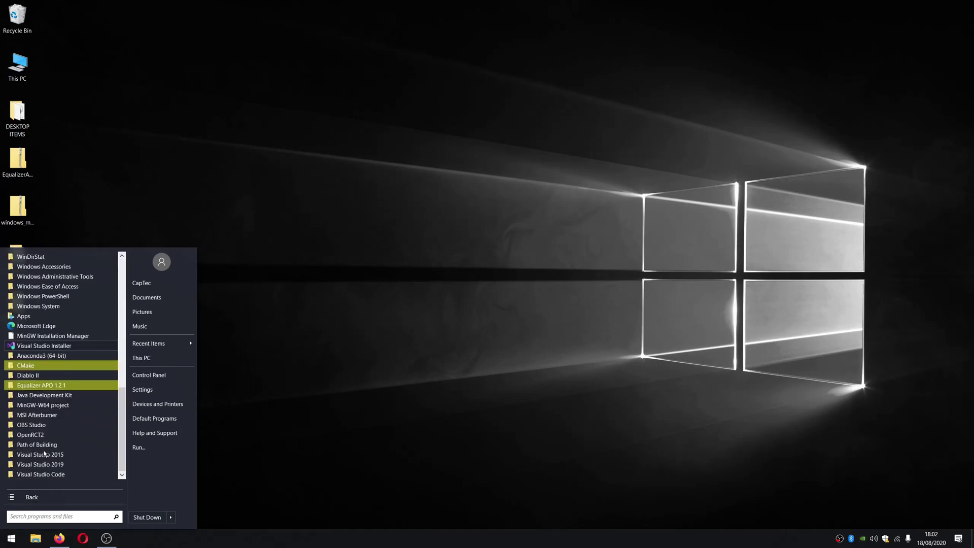
{"action": "left_click", "coordinate": [36, 386]}
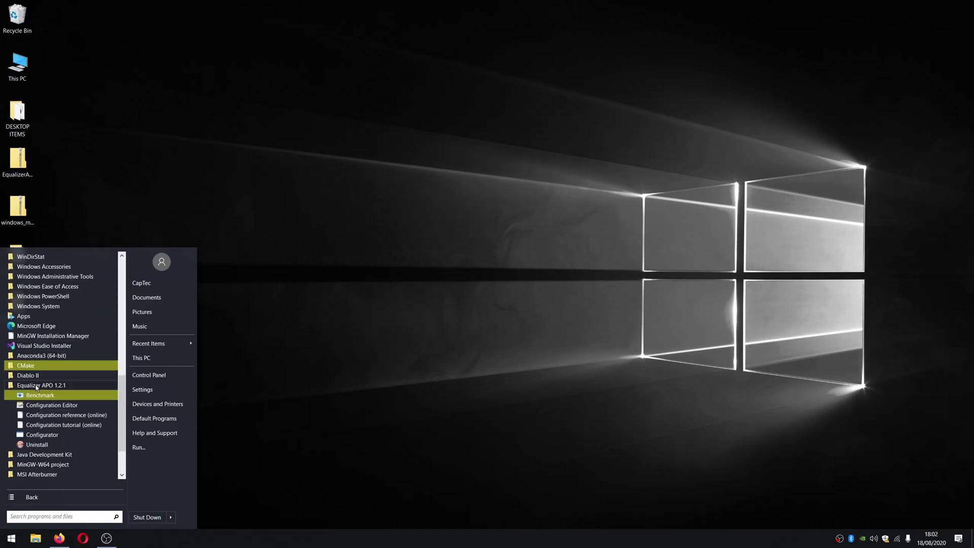
- Launch Configuration Editor, decline the Configurator, and remove the Preamplification, Include and Graphic EQ filters
{"action": "left_click", "coordinate": [48, 405]}
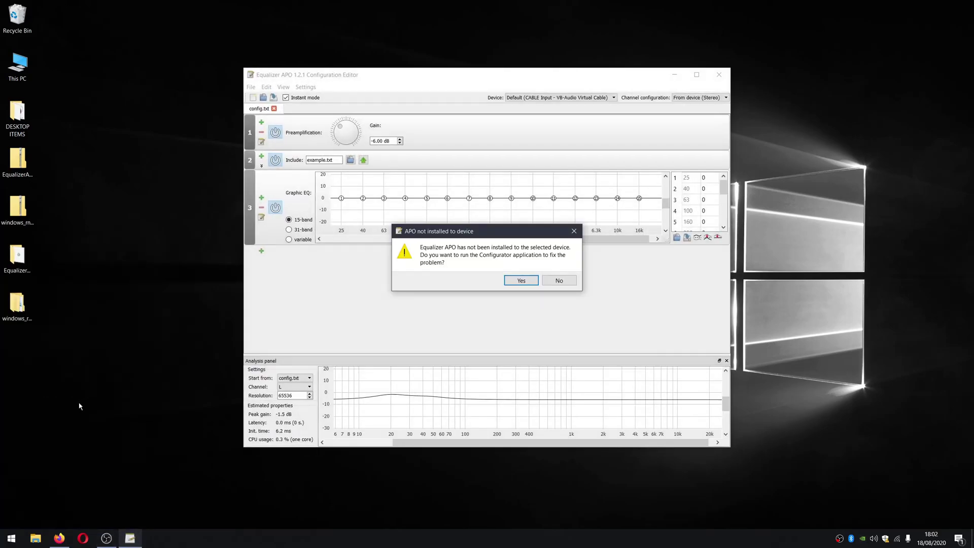
{"action": "left_click", "coordinate": [560, 282]}
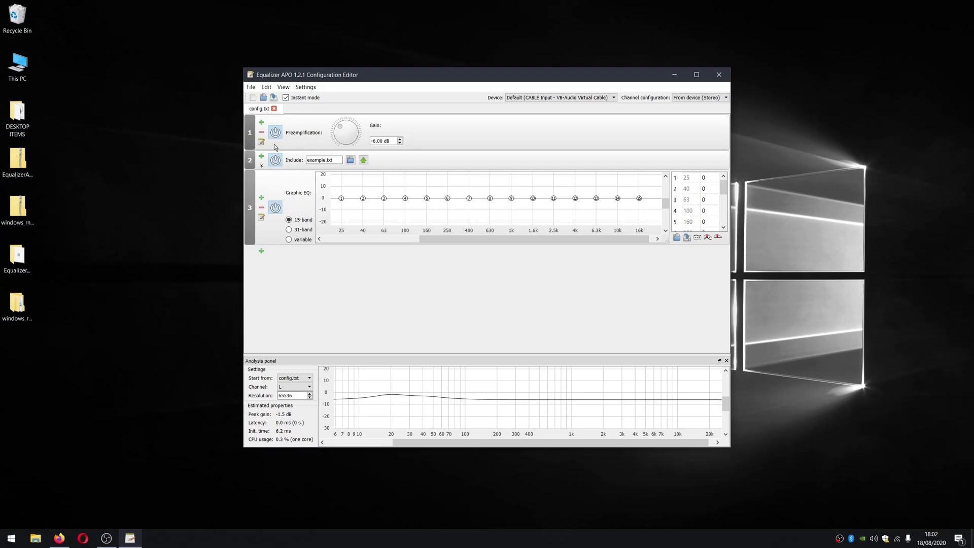
{"action": "left_click", "coordinate": [262, 133]}
{"action": "left_click", "coordinate": [261, 131]}
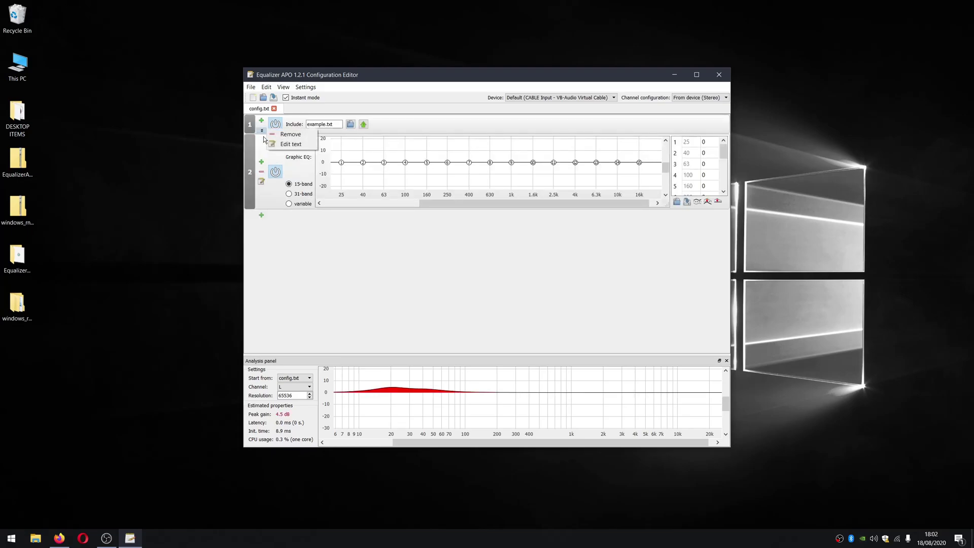
{"action": "left_click", "coordinate": [283, 138]}
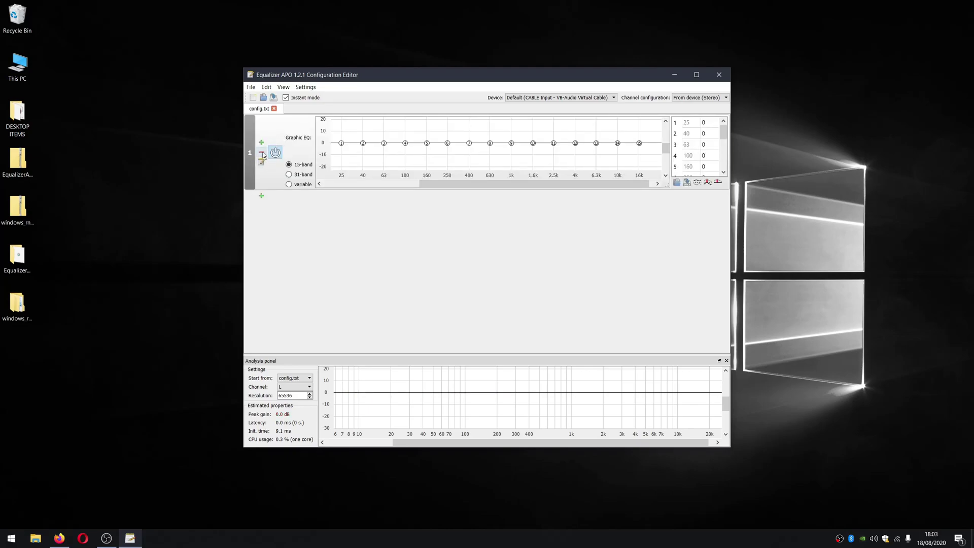
{"action": "left_click", "coordinate": [261, 152]}
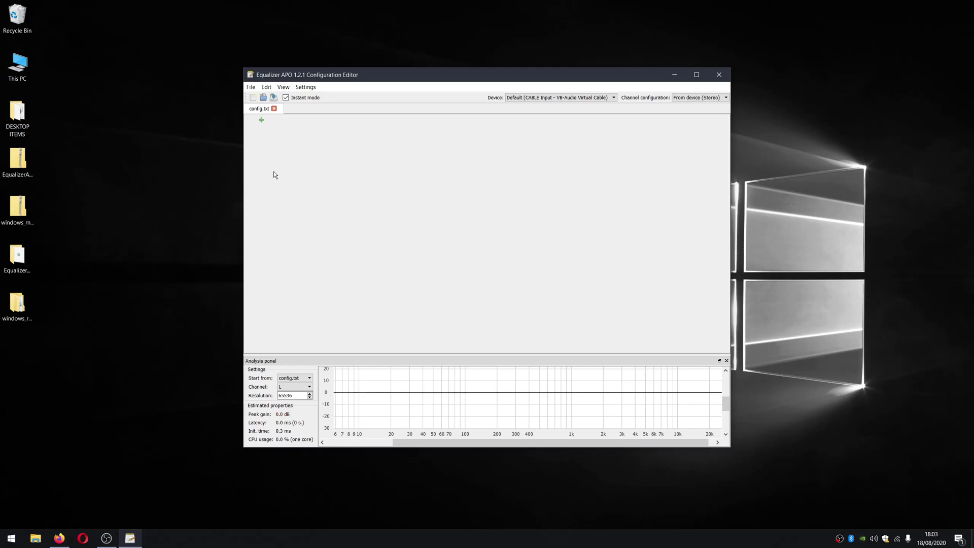
- Add a Plugins > VST plugin filter and load librnnoise_vst.dll into it
{"action": "left_click", "coordinate": [261, 121]}
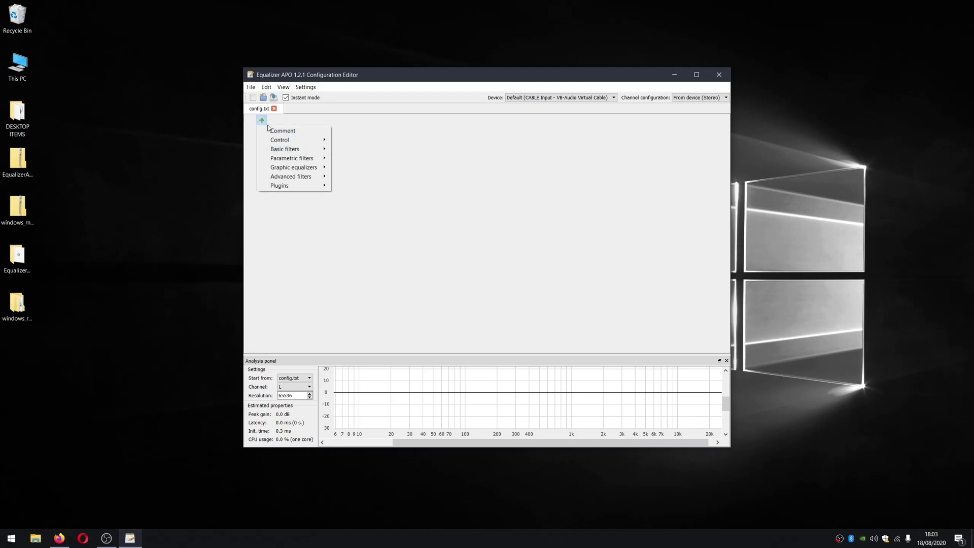
{"action": "mouse_move", "coordinate": [300, 188]}
{"action": "left_click", "coordinate": [350, 188]}
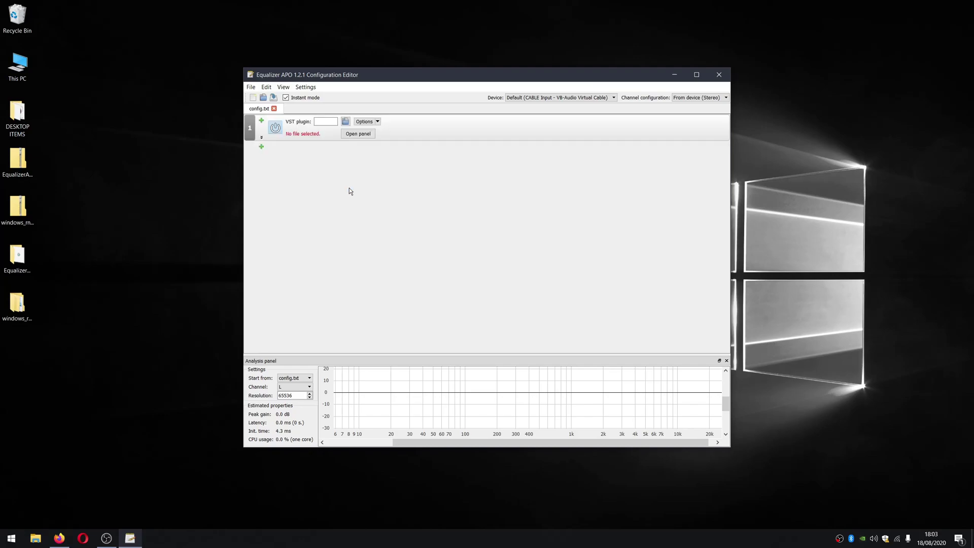
{"action": "left_click", "coordinate": [346, 121]}
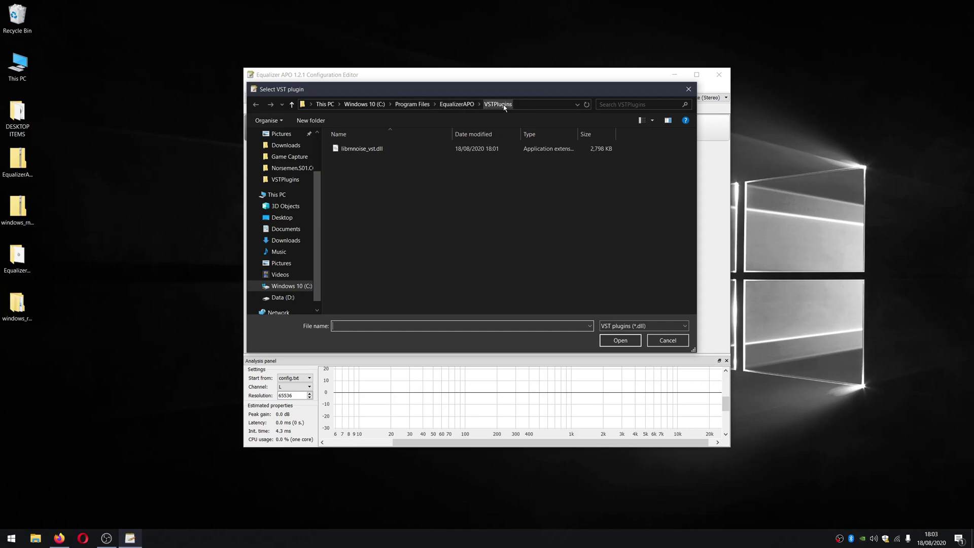
{"action": "left_click", "coordinate": [382, 150]}
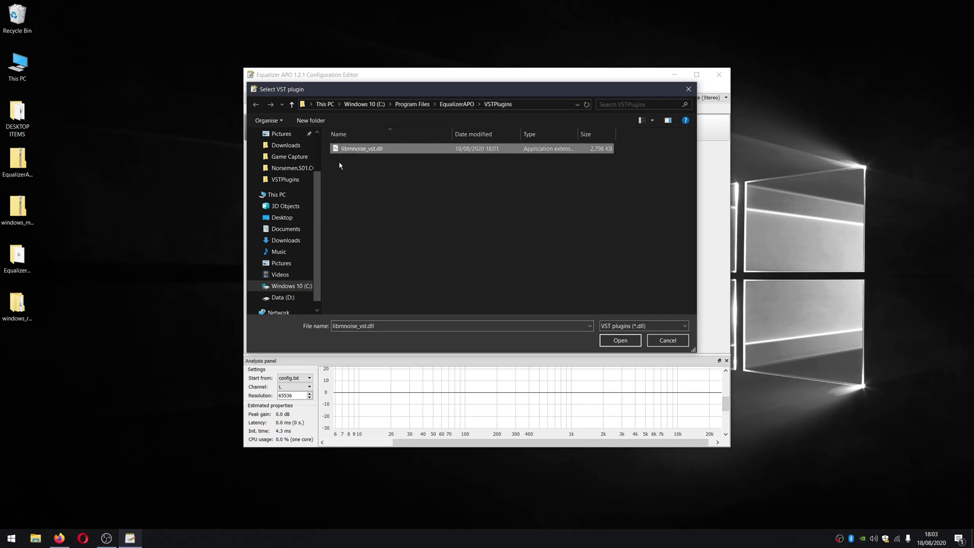
{"action": "left_click", "coordinate": [619, 340]}
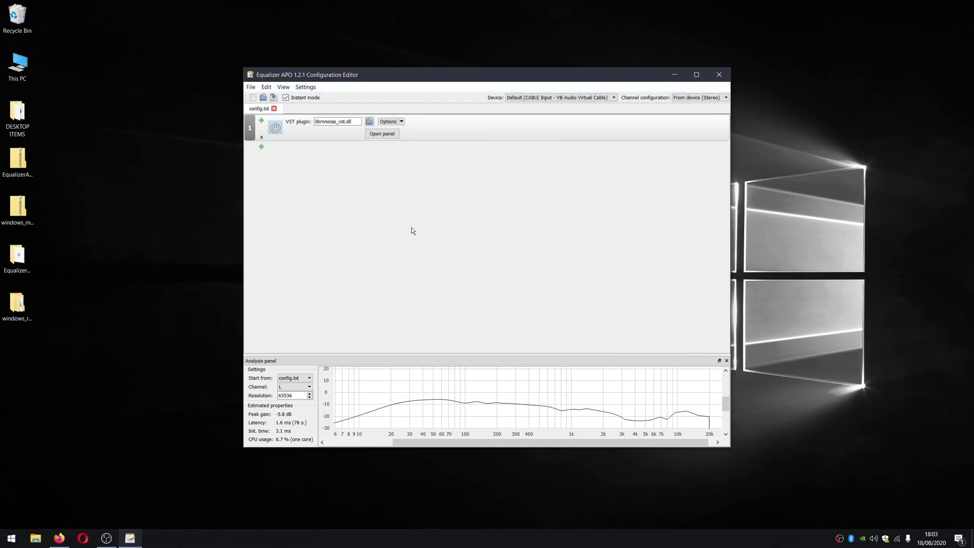
- Toggle the VST filter's power and set the device to Microphone - Samson C01U
{"action": "left_click", "coordinate": [275, 128]}
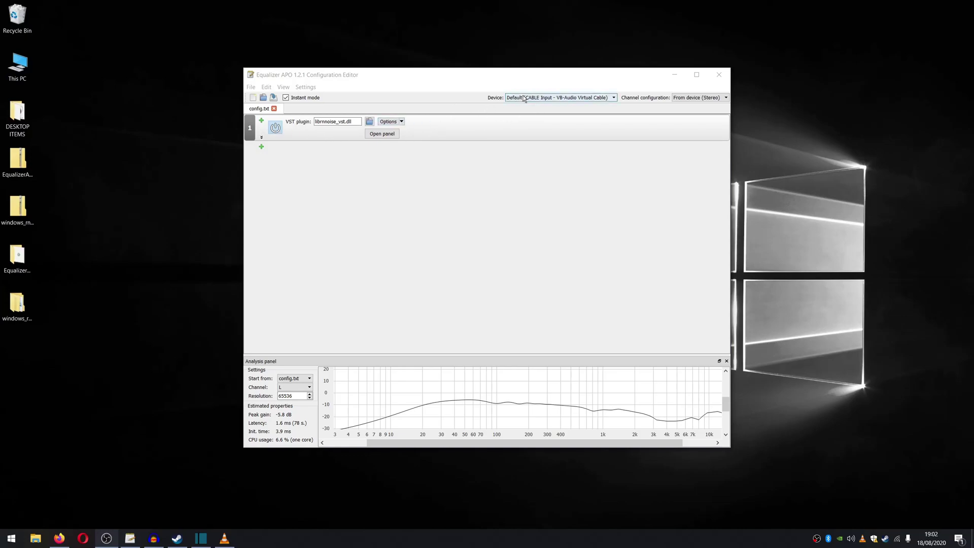
{"action": "left_click", "coordinate": [555, 99]}
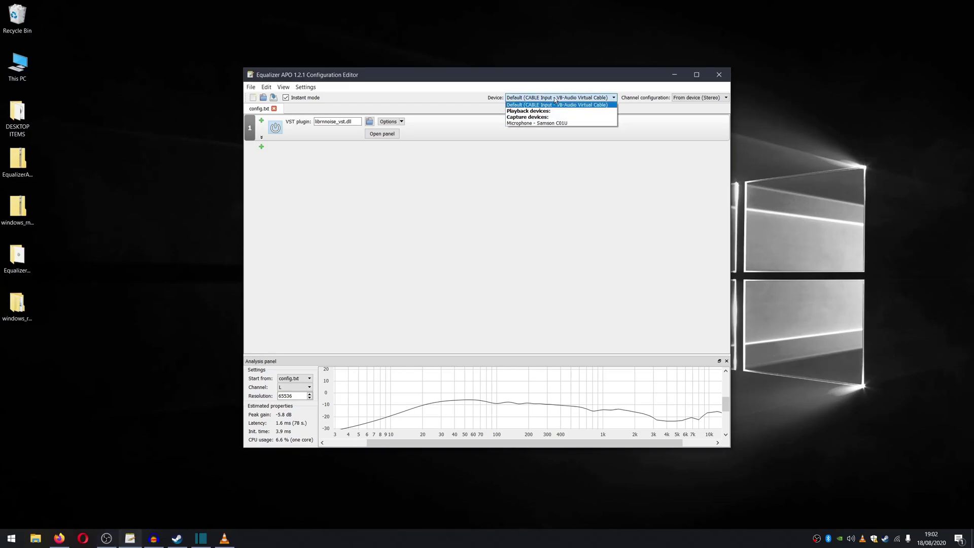
{"action": "left_click", "coordinate": [547, 124]}
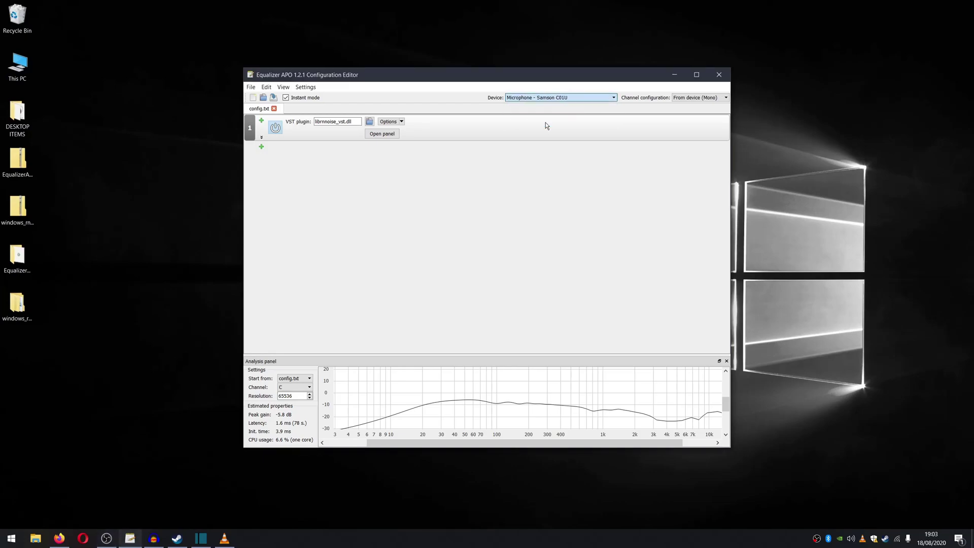
- Toggle the librnnoise_vst.dll filter on and off, leaving it disabled with a flat 0.0 dB graph
{"action": "left_click", "coordinate": [275, 129]}
{"action": "left_click", "coordinate": [275, 129]}
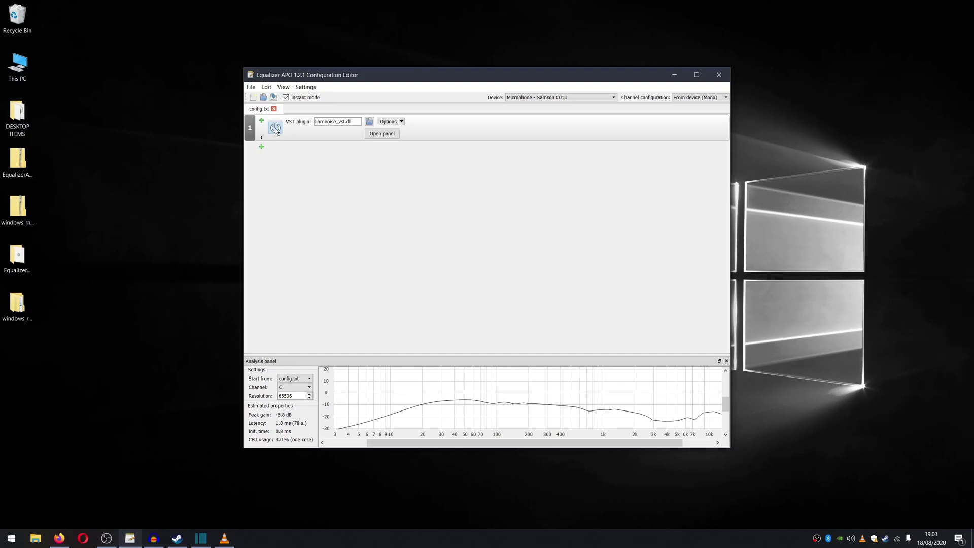
{"action": "left_click", "coordinate": [276, 129]}
{"action": "left_click", "coordinate": [276, 128]}
{"action": "left_click", "coordinate": [276, 129]}
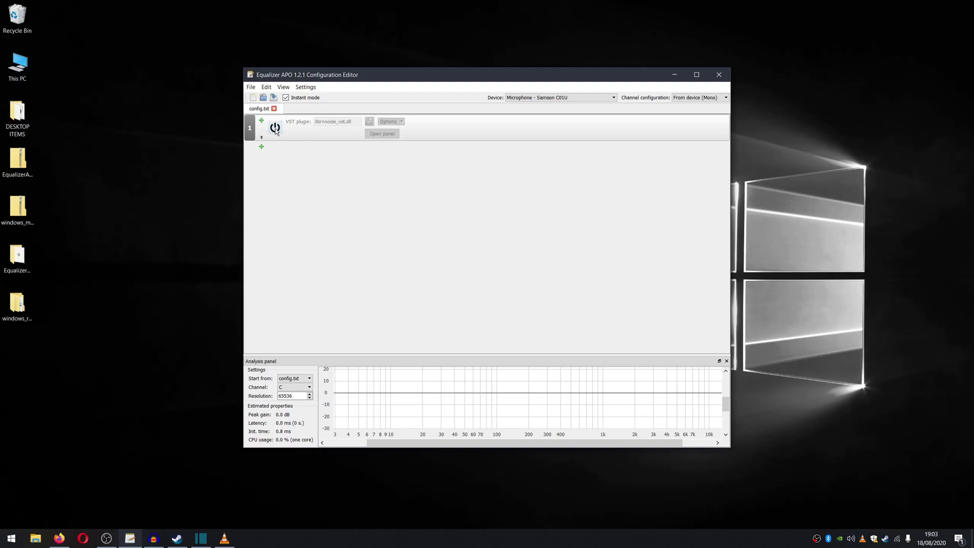
{"action": "left_click", "coordinate": [275, 129]}
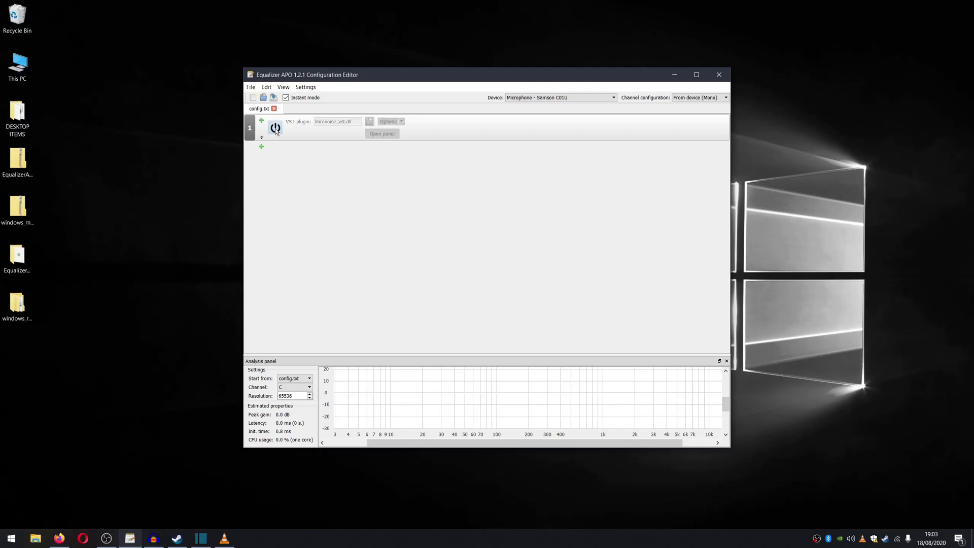